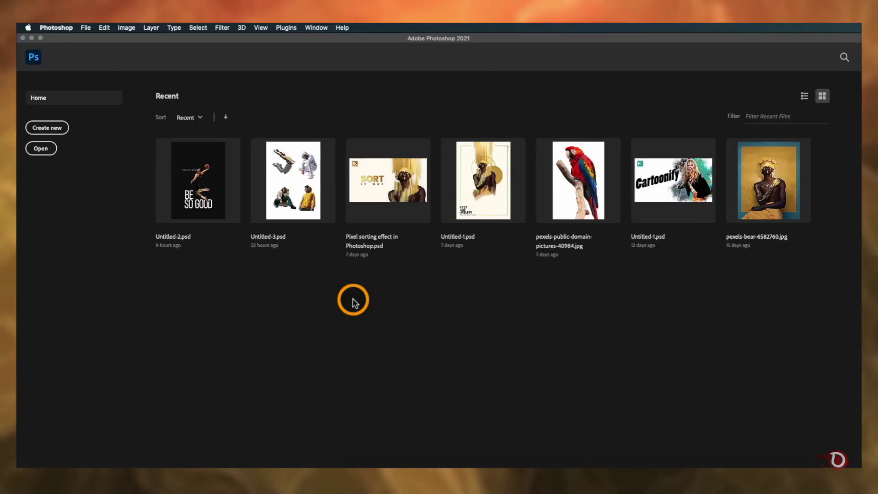
# Create a transparent 21 × 30 cm Poster A4 document and place the downloaded basketball player photo in it.
pyautogui.click(43, 128)
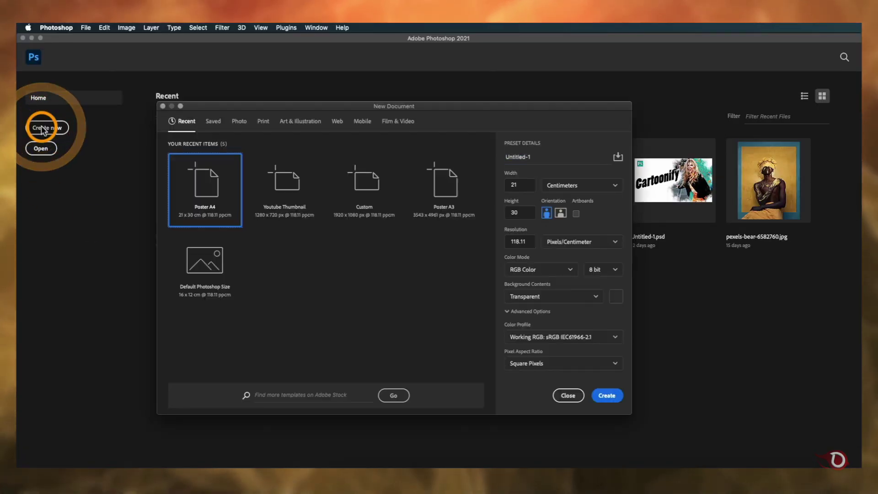
pyautogui.click(608, 397)
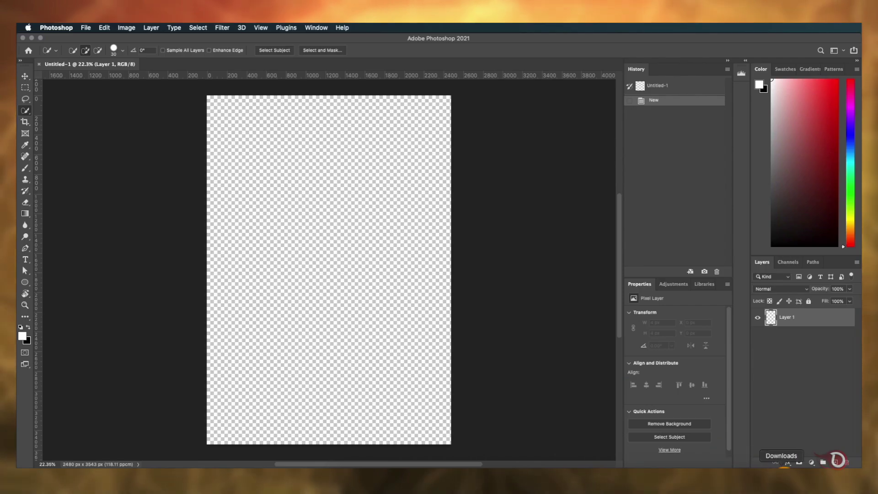
pyautogui.click(783, 465)
pyautogui.moveTo(792, 304); pyautogui.dragTo(330, 263)
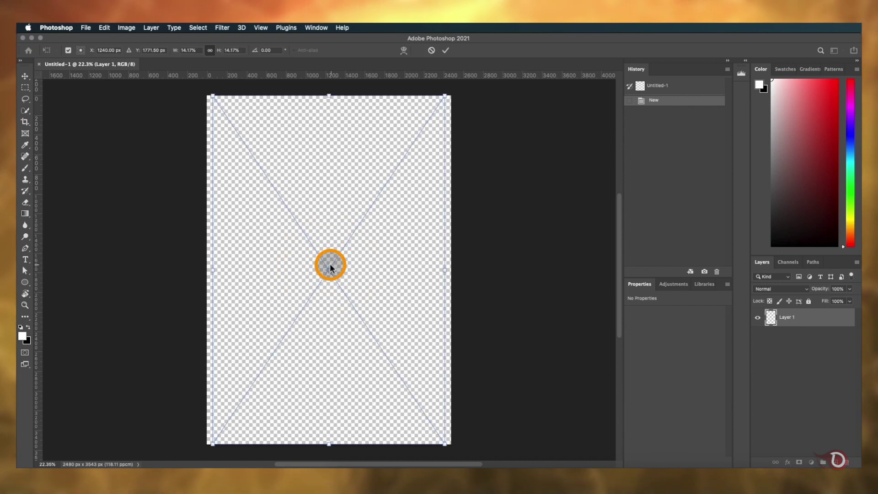
pyautogui.click(445, 50)
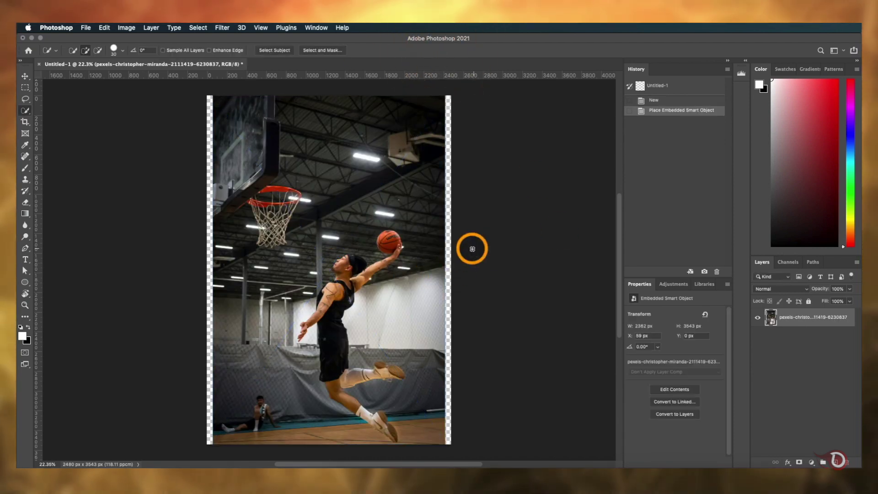
# Select the basketball player in the placed photo with the Quick Selection tool's Select Subject command.
pyautogui.moveTo(25, 110); pyautogui.dragTo(69, 121)
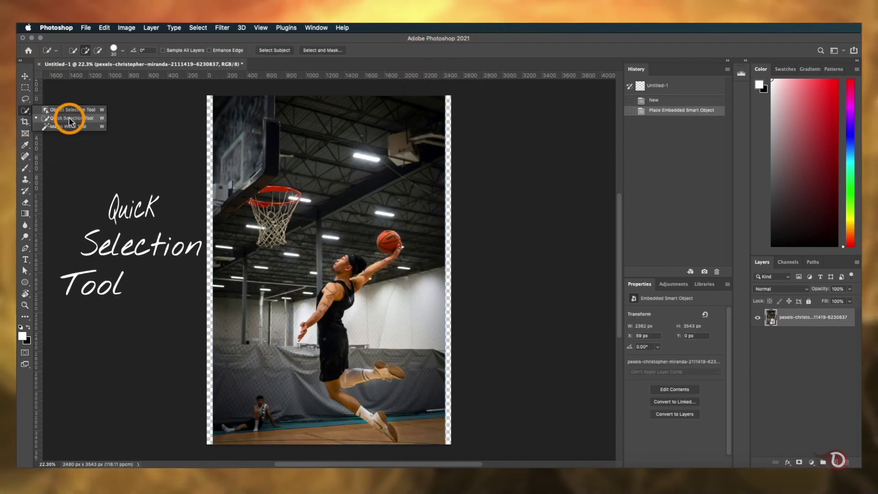
pyautogui.click(72, 120)
pyautogui.click(287, 52)
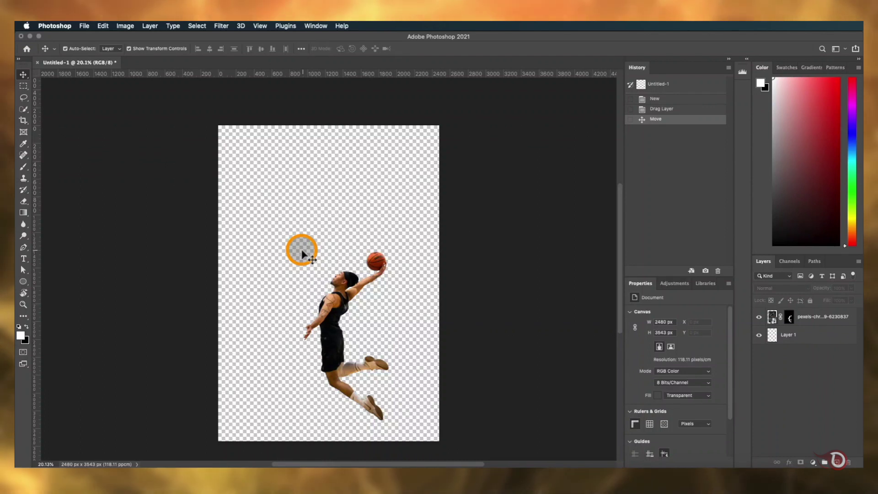
# Move the cut-out player up toward the canvas centre and scale its layer to about 2210 × 3314 px with Free Transform.
pyautogui.scroll(5, 301, 252)
pyautogui.scroll(-4, 289, 247)
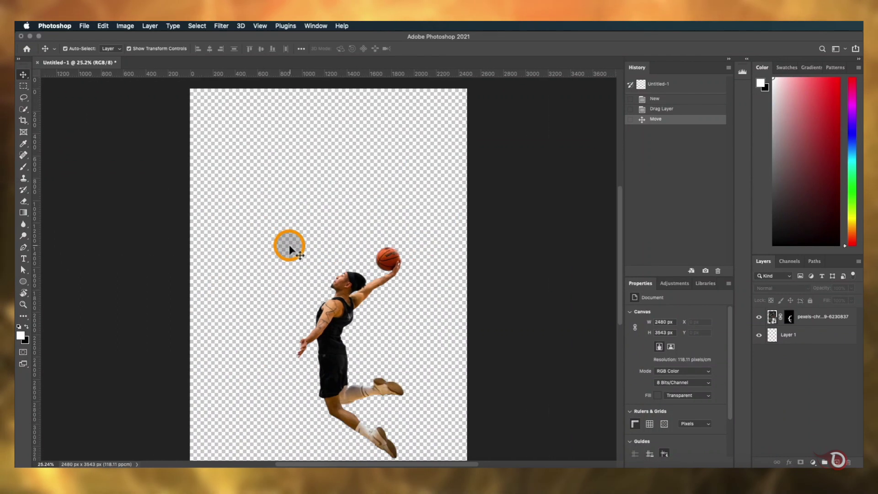
pyautogui.scroll(1, 291, 247)
pyautogui.click(343, 316)
pyautogui.scroll(-3, 398, 329)
pyautogui.moveTo(331, 258); pyautogui.dragTo(322, 202)
pyautogui.scroll(3, 321, 204)
pyautogui.moveTo(316, 288); pyautogui.dragTo(319, 282)
pyautogui.hotkey('ctrl', 't')
pyautogui.scroll(-2, 431, 257)
pyautogui.click(461, 49)
pyautogui.scroll(-2, 376, 290)
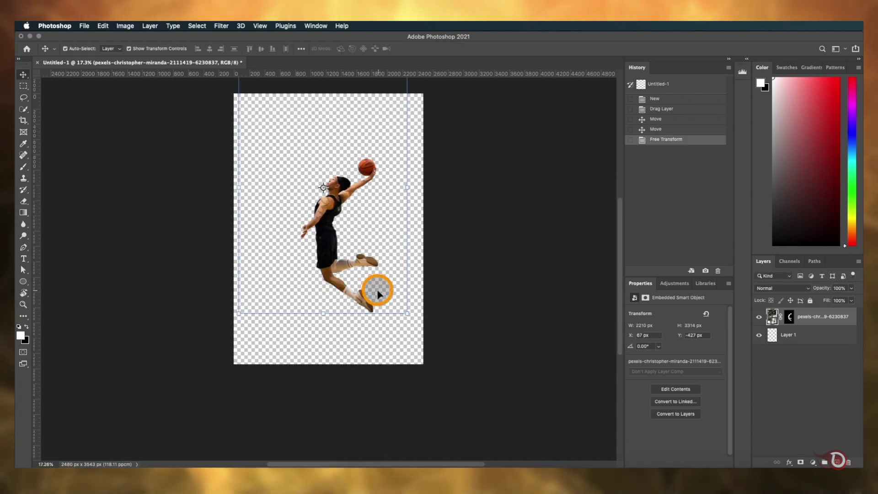
# Convert the player layer to a smart object and nudge it slightly on the canvas.
pyautogui.rightClick(805, 312)
pyautogui.click(833, 160)
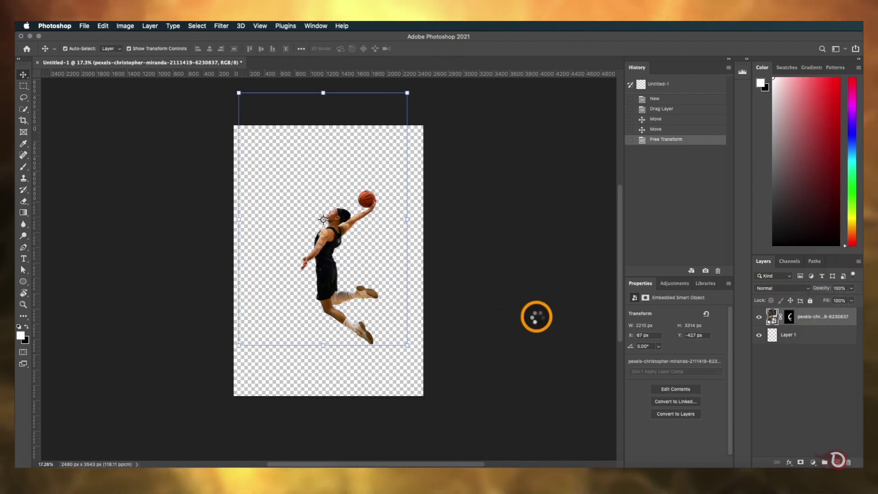
pyautogui.scroll(2, 321, 261)
pyautogui.moveTo(358, 266); pyautogui.dragTo(355, 265)
# Rename the player's smart object layer as Subject.
pyautogui.doubleClick(809, 315)
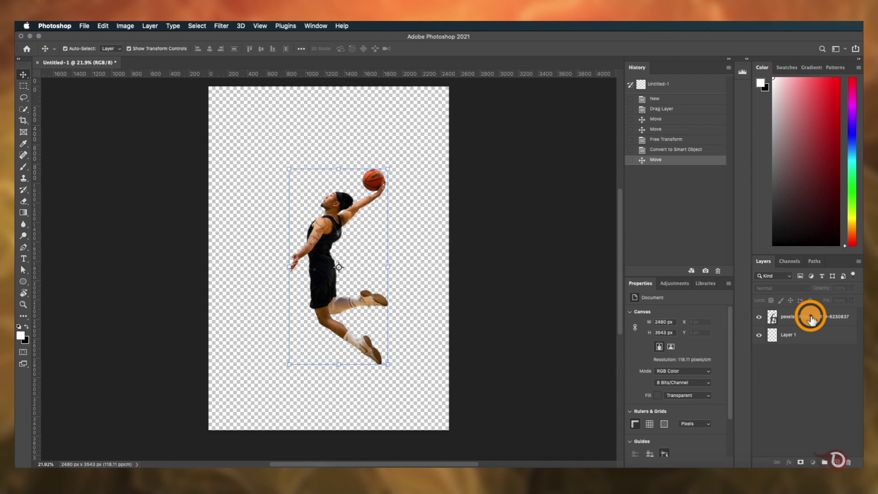
pyautogui.write('Subject')
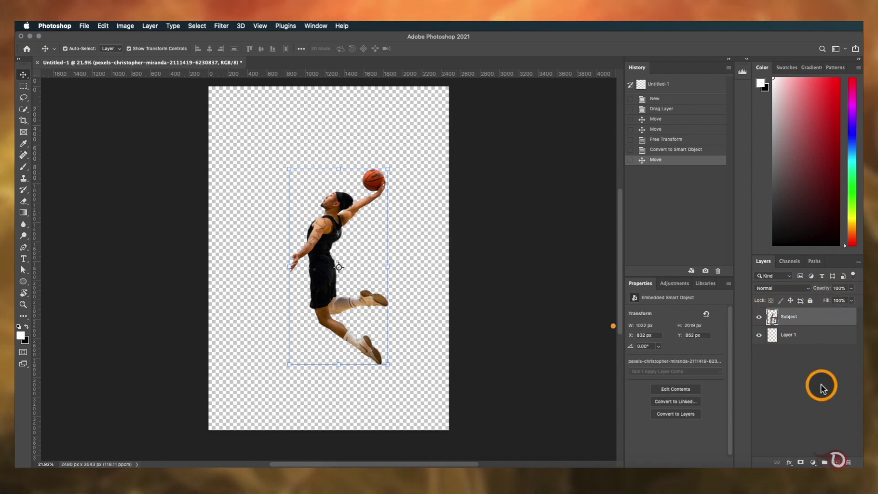
pyautogui.press('Return')
# Add a near-black Solid Color fill layer and place it directly beneath the Subject layer.
pyautogui.click(813, 463)
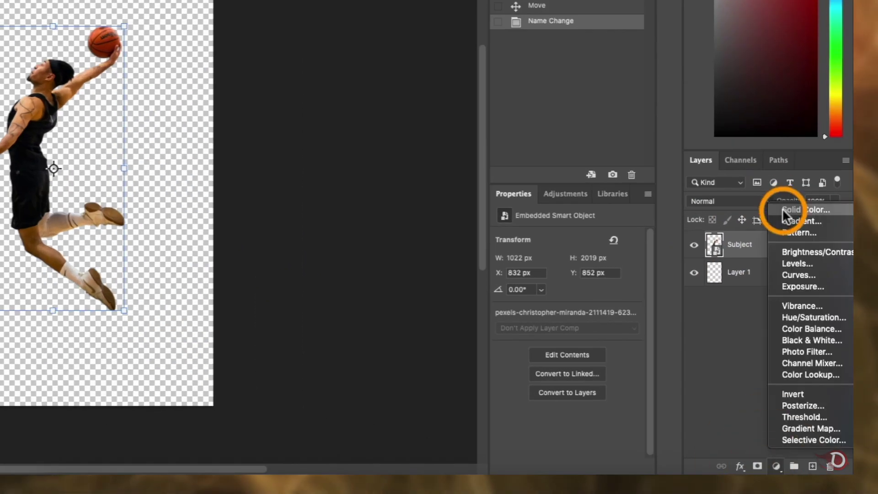
pyautogui.click(783, 209)
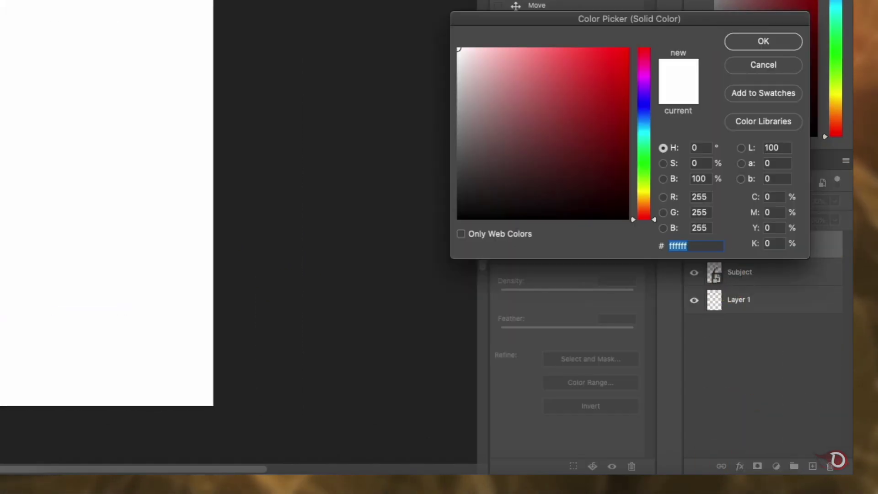
pyautogui.moveTo(453, 44)
pyautogui.mouseDown()
pyautogui.moveTo(451, 213)
pyautogui.moveTo(435, 210)
pyautogui.mouseUp()
pyautogui.click(752, 40)
pyautogui.moveTo(813, 247); pyautogui.dragTo(778, 289)
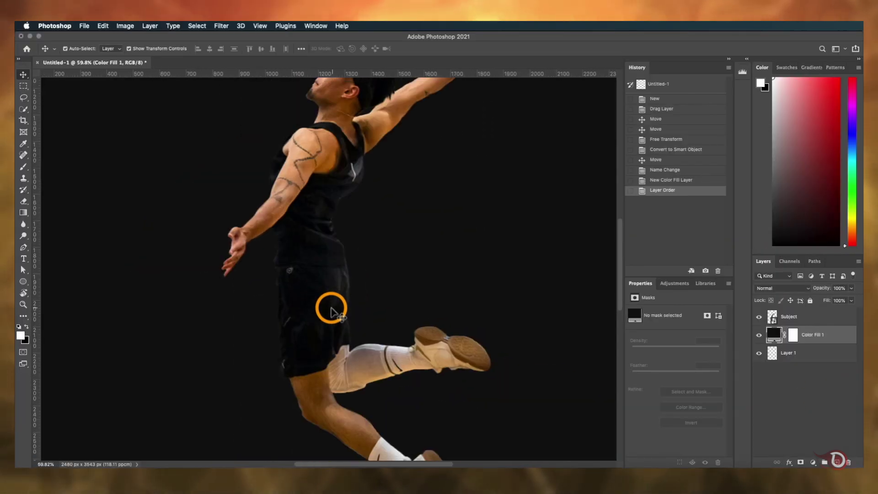
# Change the colour fill layer behind the player to white (ffffff).
pyautogui.scroll(-5, 330, 309)
pyautogui.scroll(-6, 330, 308)
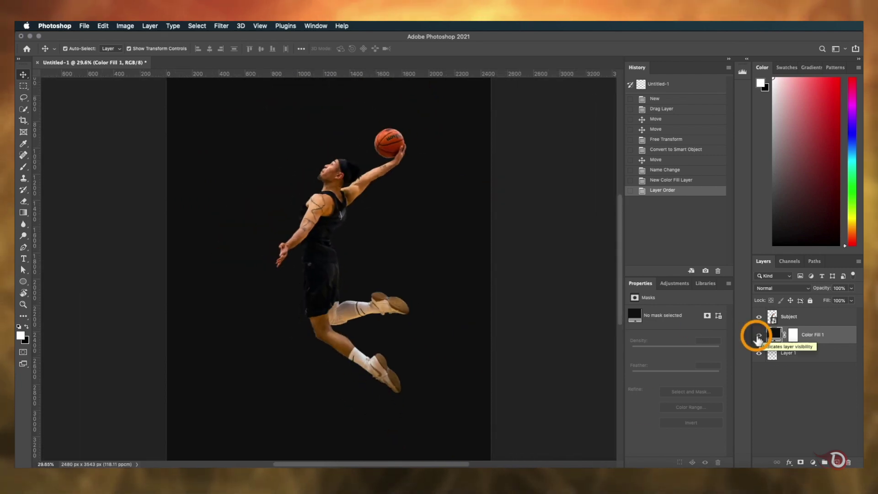
pyautogui.doubleClick(775, 334)
pyautogui.moveTo(606, 280); pyautogui.dragTo(587, 178)
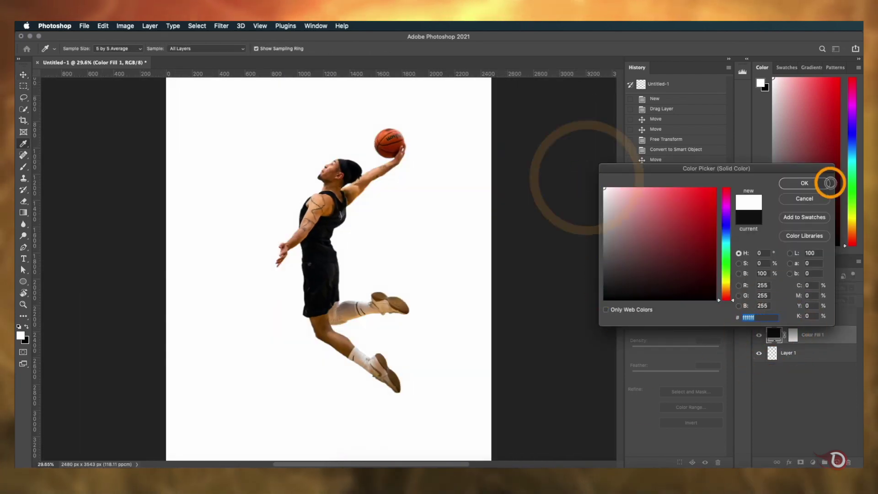
pyautogui.click(805, 183)
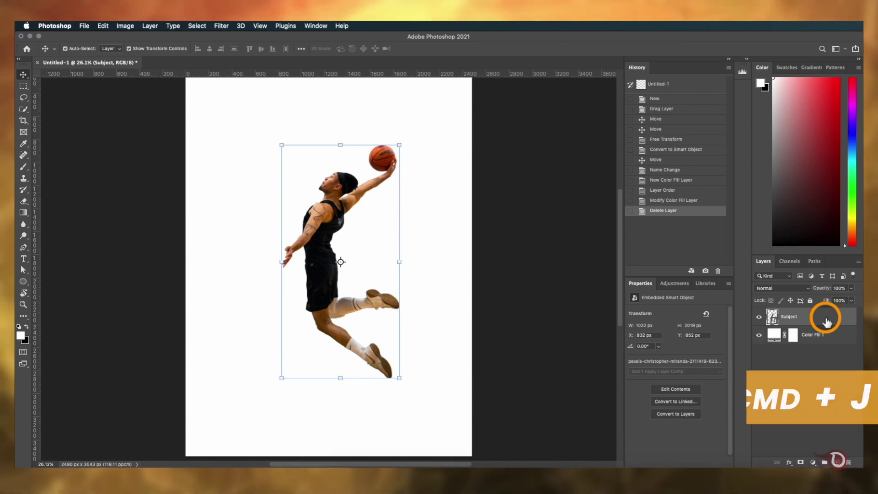
# Duplicate the Subject layer and hide the original Subject layer.
pyautogui.press('super+j')
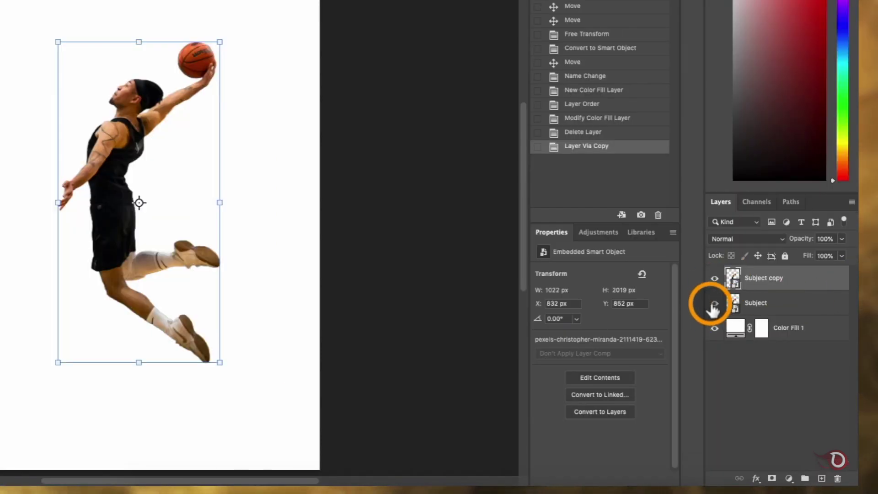
pyautogui.click(712, 304)
pyautogui.click(157, 247)
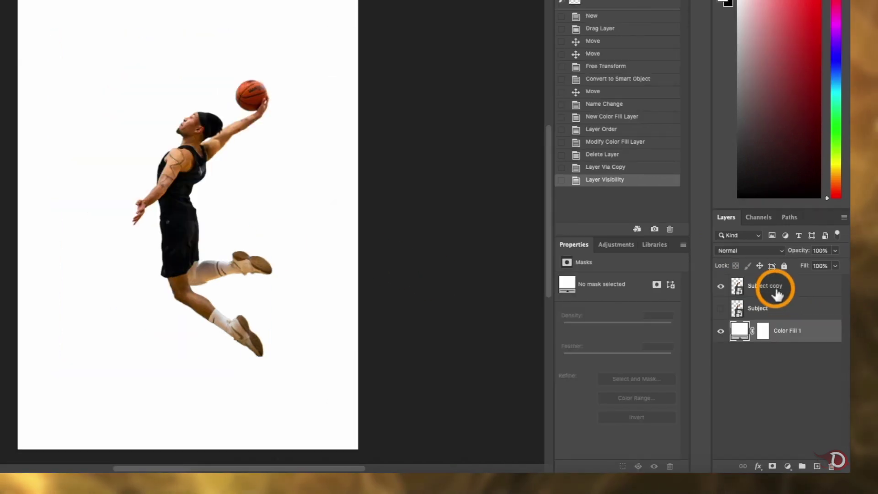
# Link the Subject copy and Subject layers together.
pyautogui.click(785, 291)
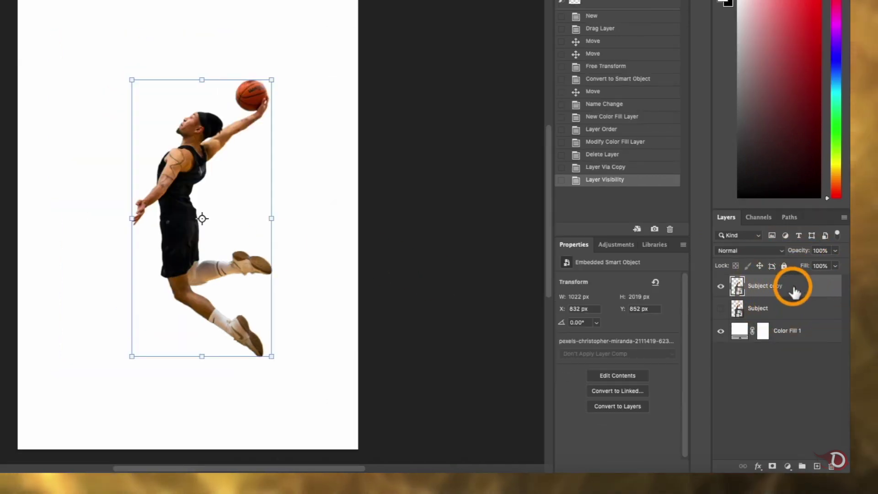
pyautogui.keyDown('shift'); pyautogui.click(799, 309); pyautogui.keyUp('shift')
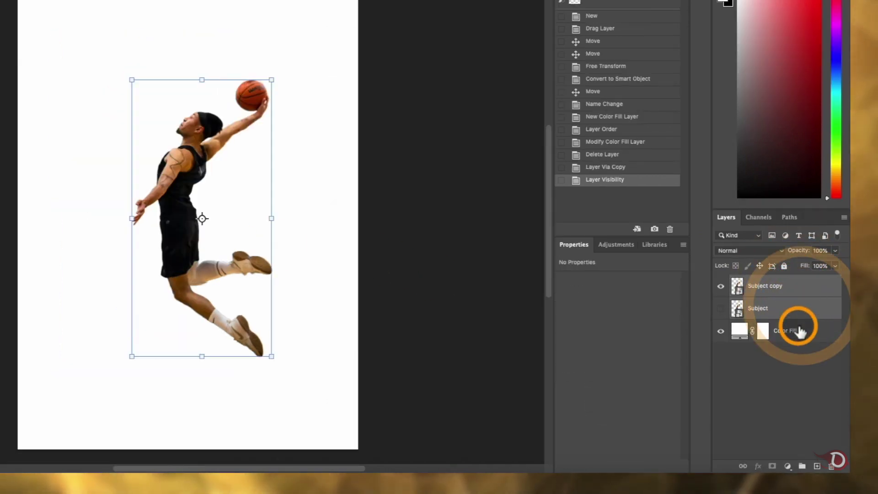
pyautogui.click(743, 465)
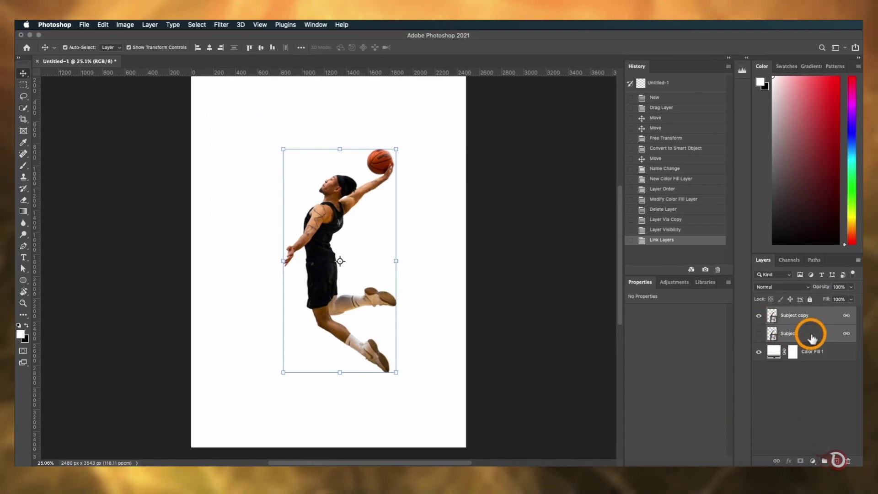
# Start a Path Blur from the Blur Gallery on the Subject copy layer.
pyautogui.click(798, 315)
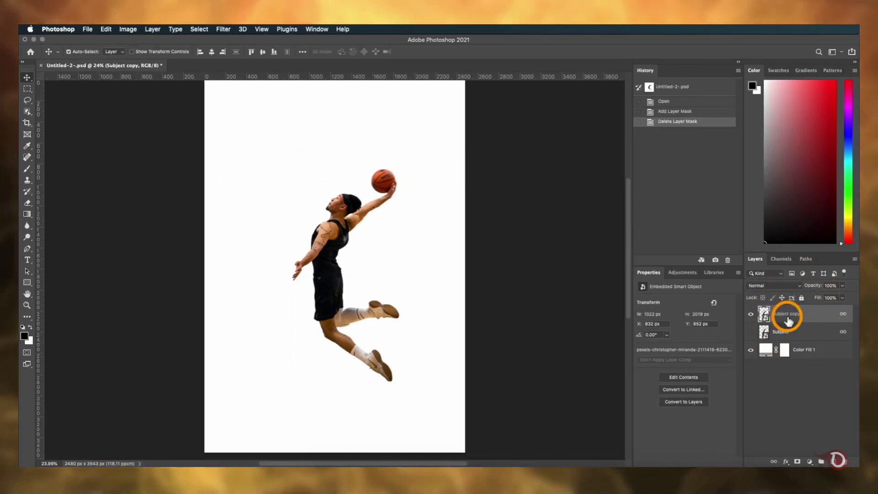
pyautogui.click(223, 28)
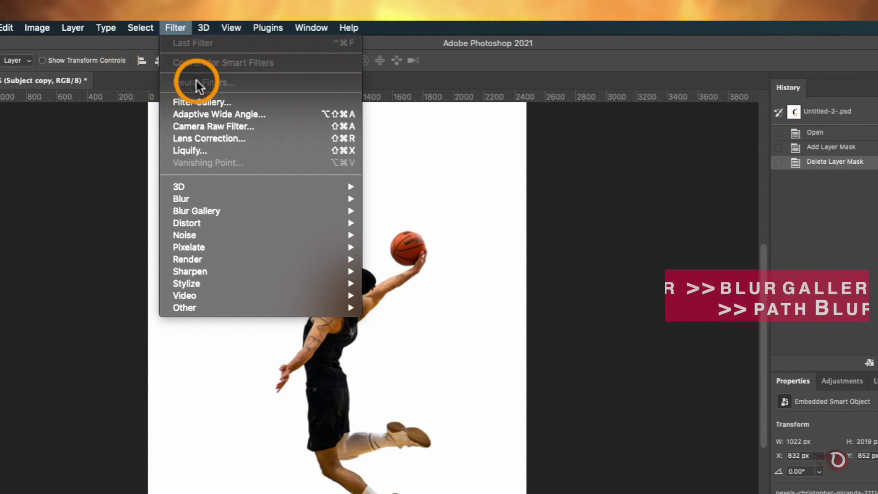
pyautogui.moveTo(208, 211)
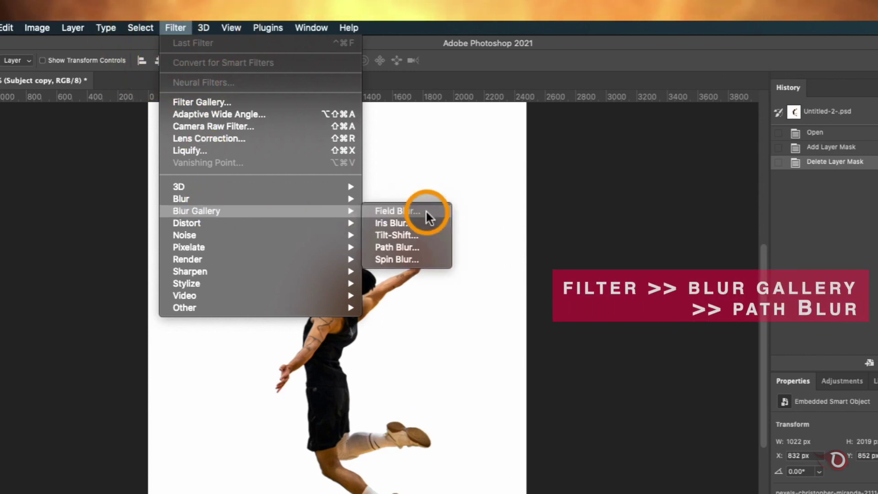
pyautogui.click(395, 245)
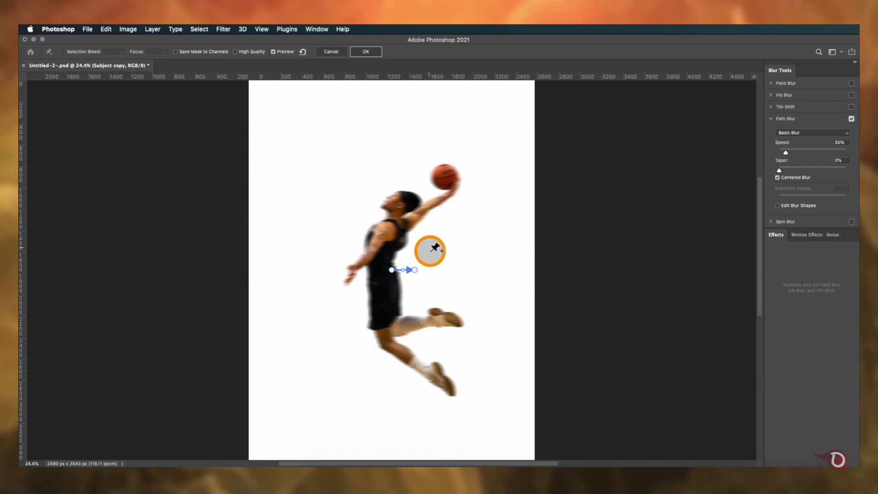
pyautogui.scroll(2, 430, 251)
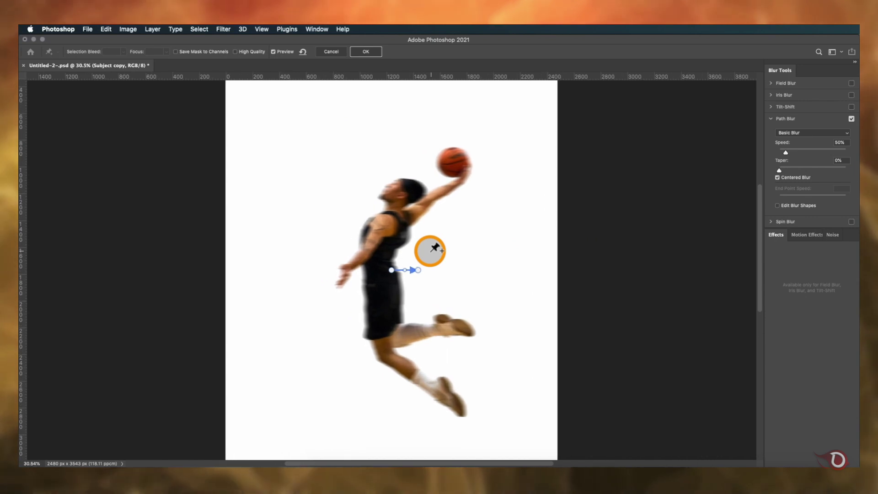
pyautogui.scroll(1, 430, 250)
pyautogui.scroll(-2, 430, 251)
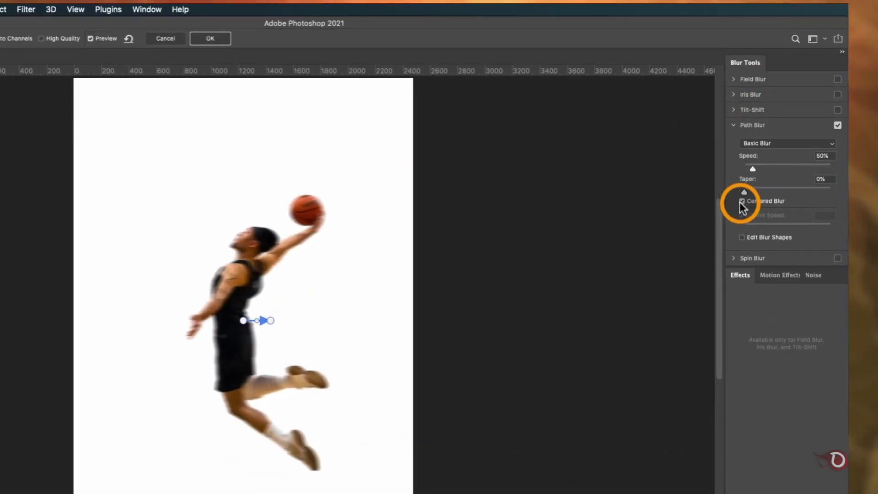
# Turn off Centered Blur and extend the blur path's end point up and to the right, beyond the player's body.
pyautogui.click(741, 202)
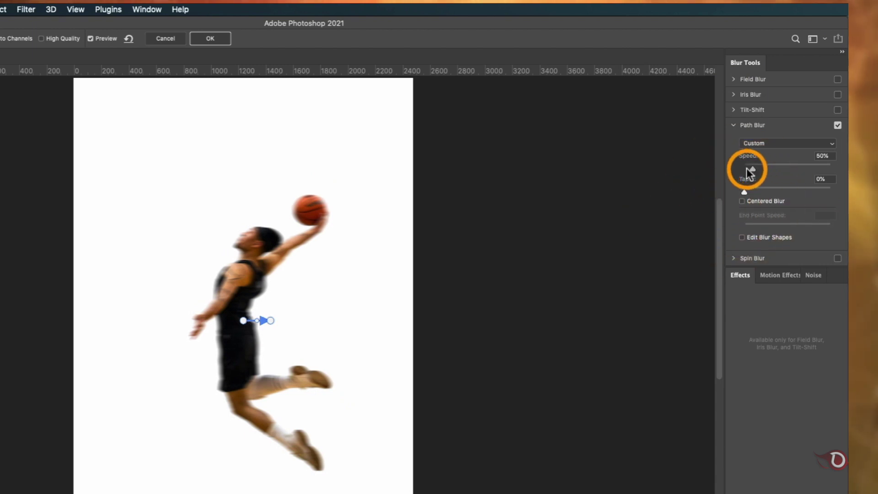
pyautogui.click(270, 325)
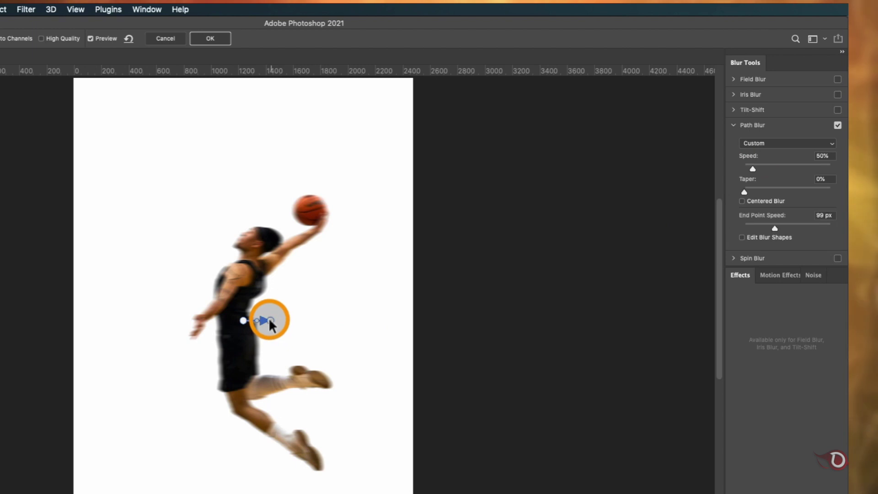
pyautogui.moveTo(314, 312); pyautogui.dragTo(369, 283)
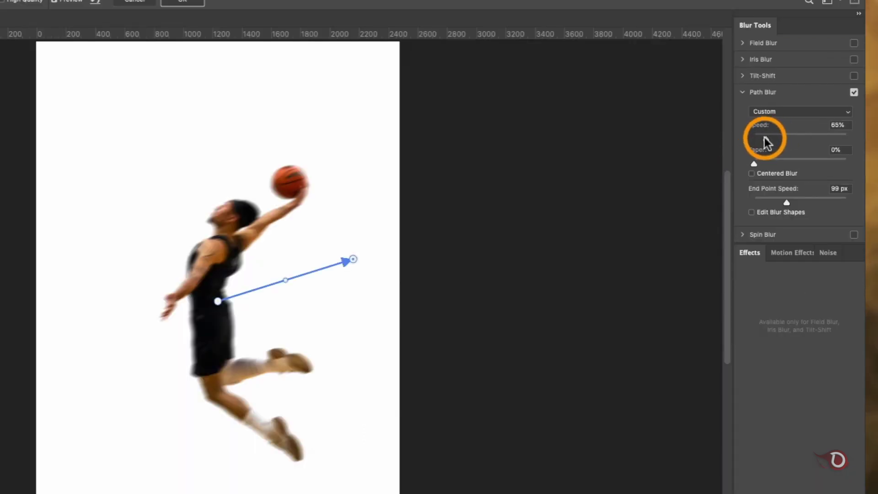
# Raise the Path Blur speed to 408% and increase its taper to soften the trailing streaks.
pyautogui.moveTo(779, 136); pyautogui.dragTo(798, 136)
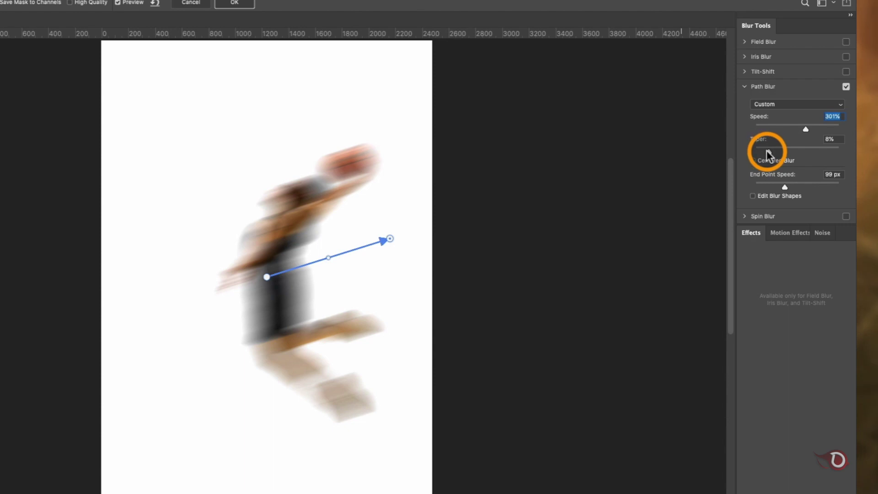
pyautogui.moveTo(768, 153); pyautogui.dragTo(826, 172)
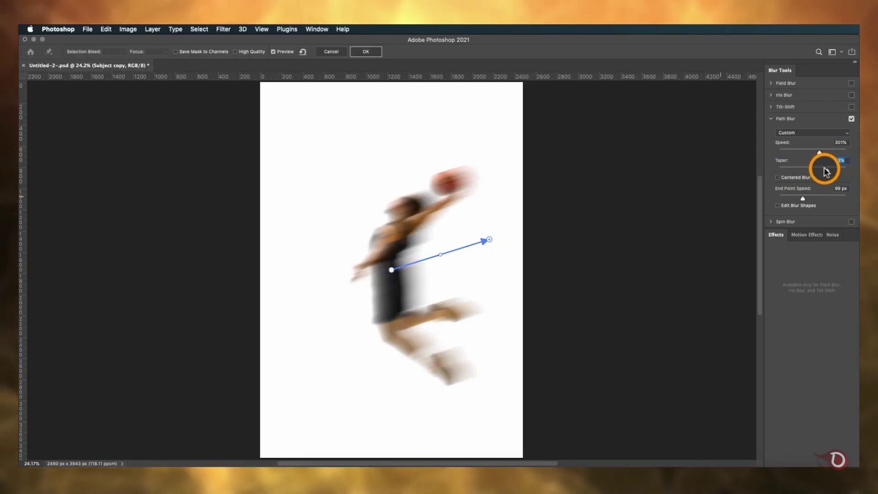
pyautogui.click(825, 150)
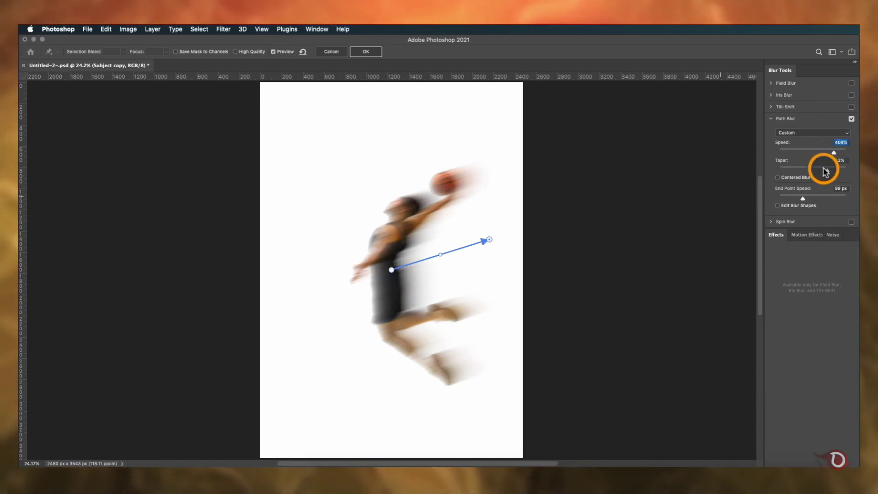
# Increase the path's End Point Speed above 99 px and bend the blur path slightly downward at its midpoint.
pyautogui.click(802, 199)
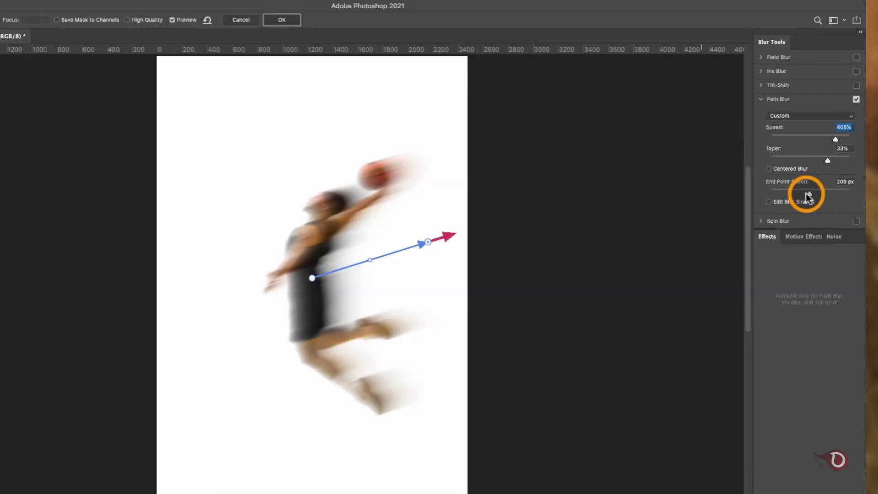
pyautogui.moveTo(809, 197); pyautogui.dragTo(816, 194)
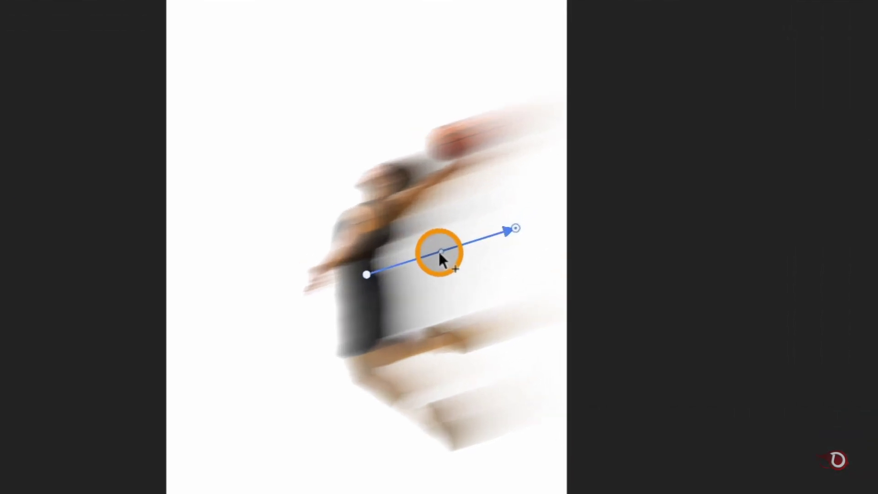
pyautogui.moveTo(439, 253); pyautogui.dragTo(441, 262)
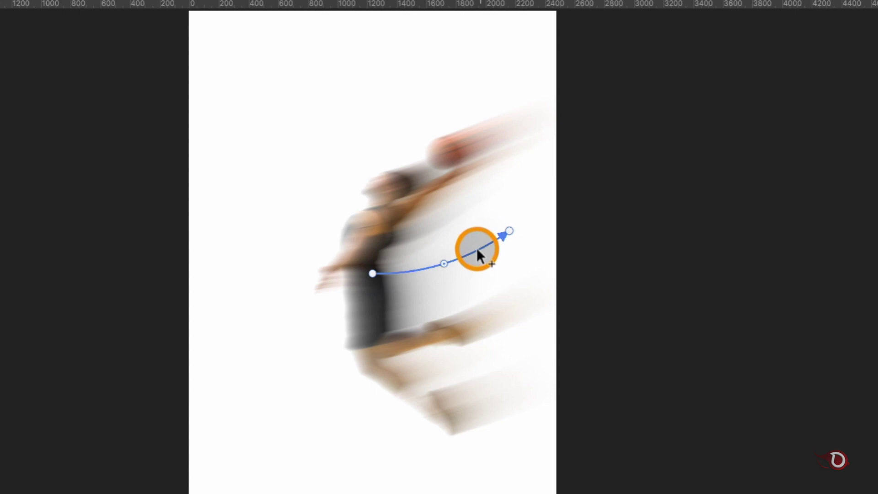
# Add points along the blur path, shape it into an S-curve across the torso, and angle its end slightly downward.
pyautogui.click(475, 251)
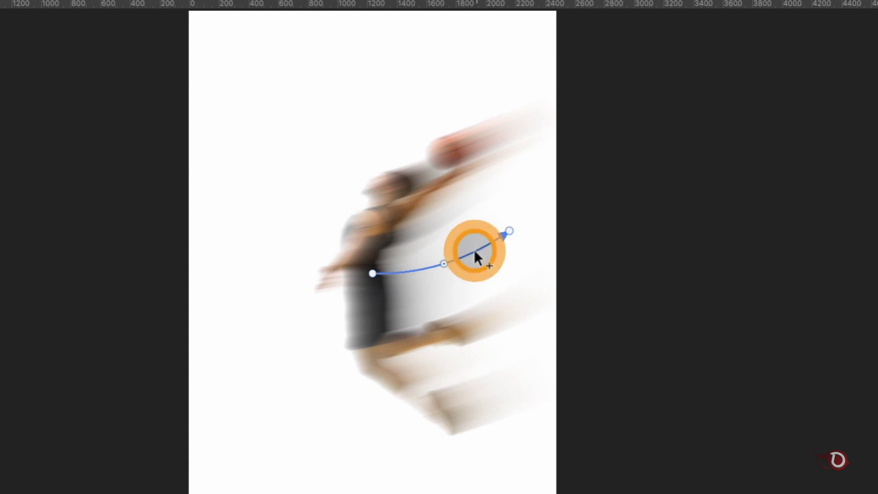
pyautogui.moveTo(473, 250); pyautogui.dragTo(473, 237)
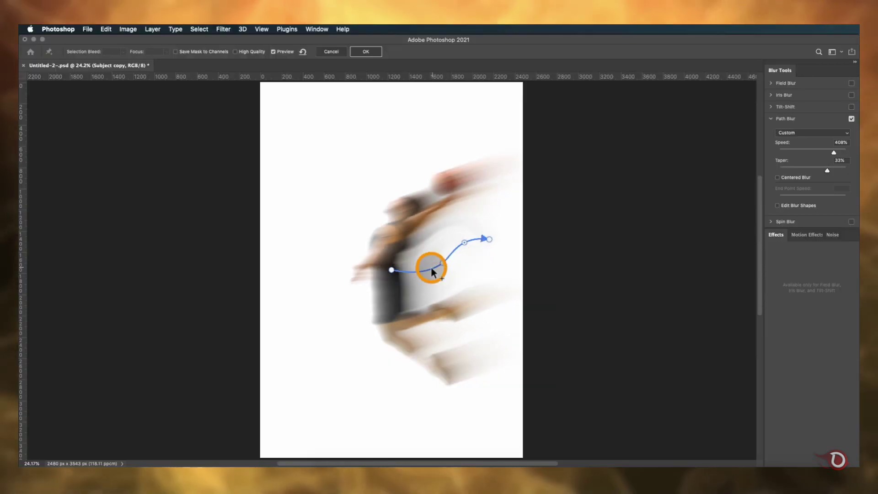
pyautogui.moveTo(428, 272)
pyautogui.mouseDown()
pyautogui.moveTo(429, 243)
pyautogui.moveTo(415, 269)
pyautogui.moveTo(439, 261)
pyautogui.mouseUp()
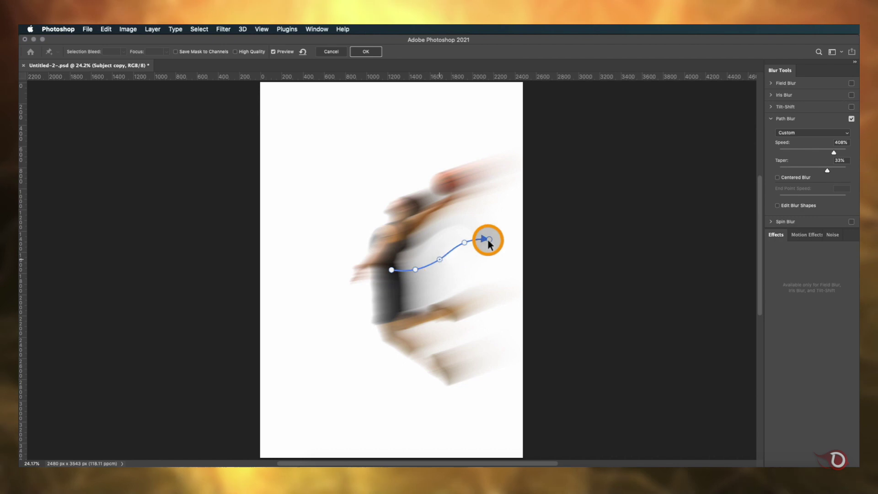
pyautogui.moveTo(487, 239); pyautogui.dragTo(496, 250)
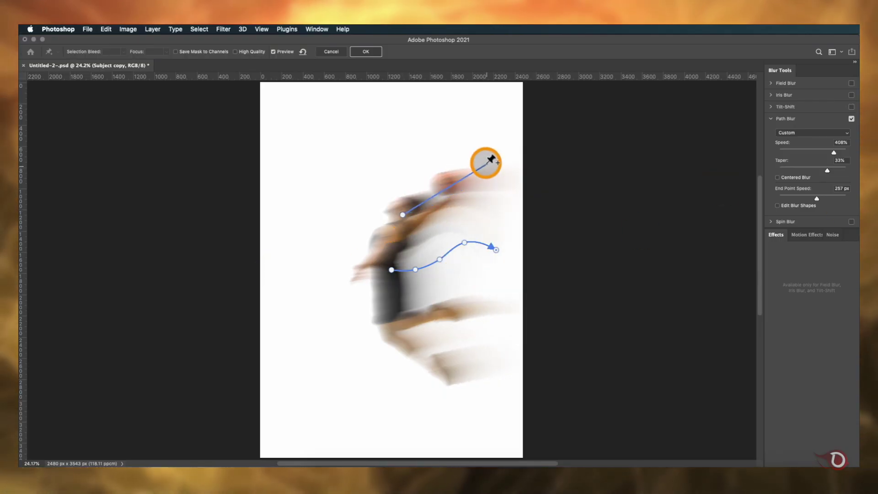
# Add a second blur path from the head past the ball, curve it along the raised arm, and aim its end upward.
pyautogui.click(491, 158)
pyautogui.click(449, 192)
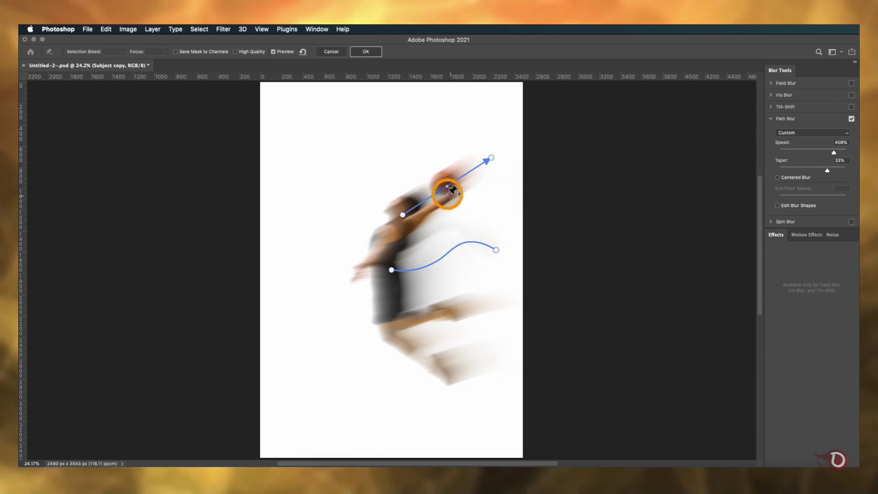
pyautogui.moveTo(444, 193); pyautogui.dragTo(450, 196)
pyautogui.click(491, 158)
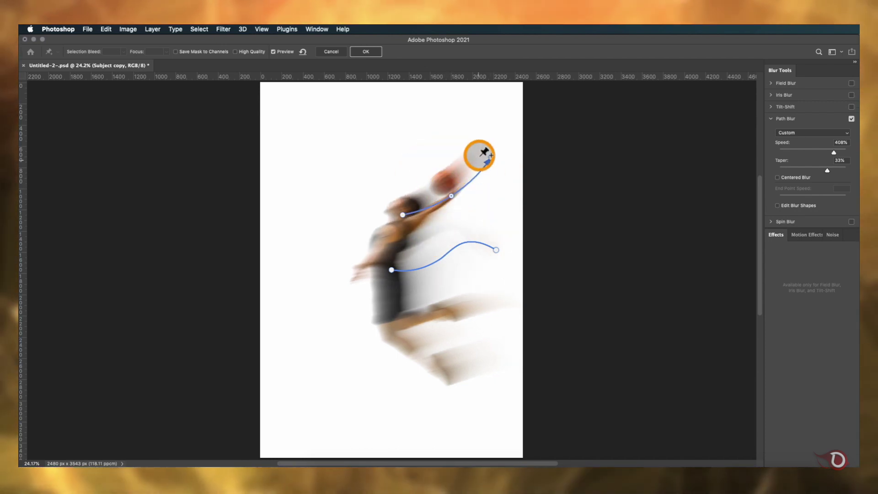
pyautogui.moveTo(491, 159); pyautogui.dragTo(488, 136)
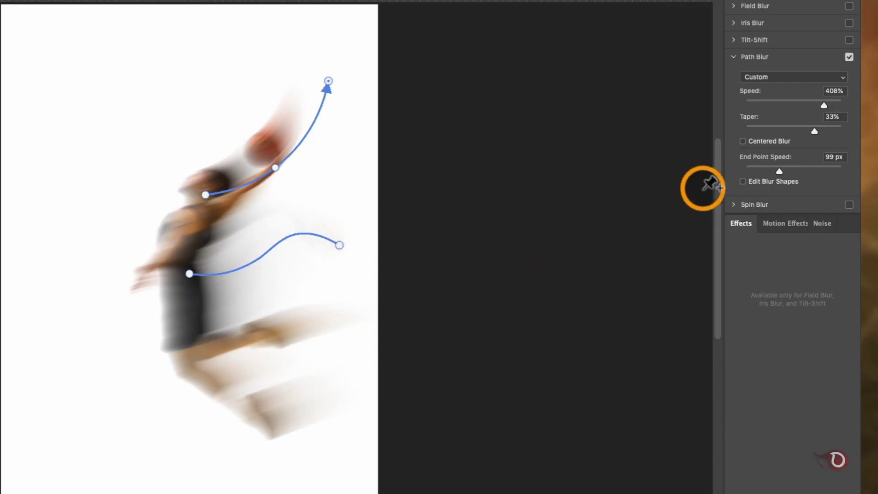
# Enable Edit Blur Shapes and lengthen the blur direction arrows at both ends of the head-to-ball path.
pyautogui.click(740, 181)
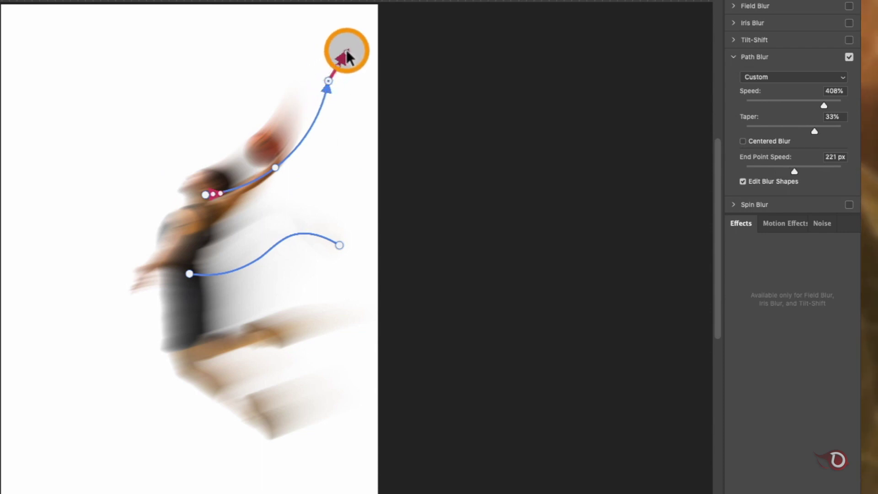
pyautogui.moveTo(346, 50); pyautogui.dragTo(351, 48)
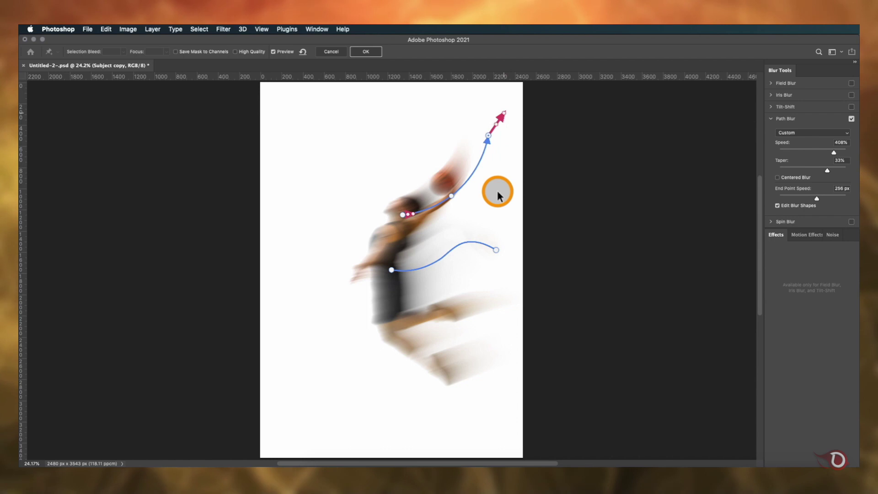
pyautogui.moveTo(413, 214); pyautogui.dragTo(426, 200)
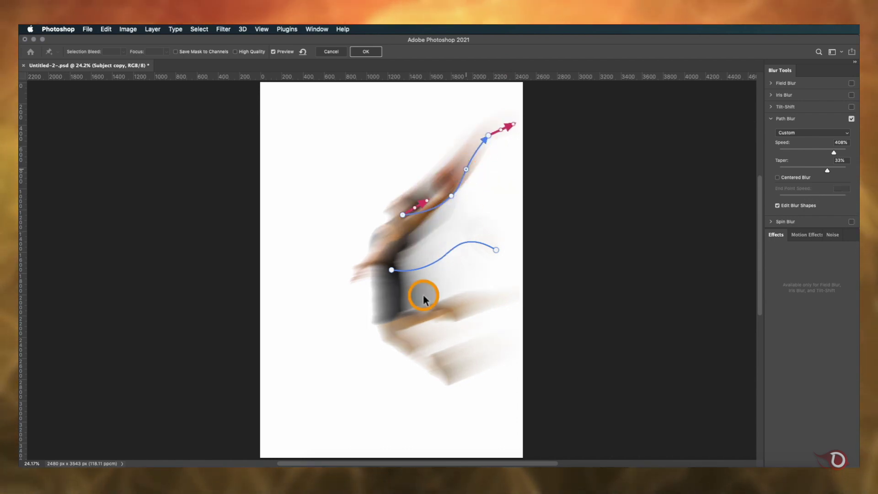
# Add two more blur paths trailing to the right, one along the raised thigh and one from the lower leg, extending their end arrows outward.
pyautogui.moveTo(390, 330)
pyautogui.mouseDown()
pyautogui.moveTo(502, 313)
pyautogui.moveTo(501, 291)
pyautogui.moveTo(530, 271)
pyautogui.mouseUp()
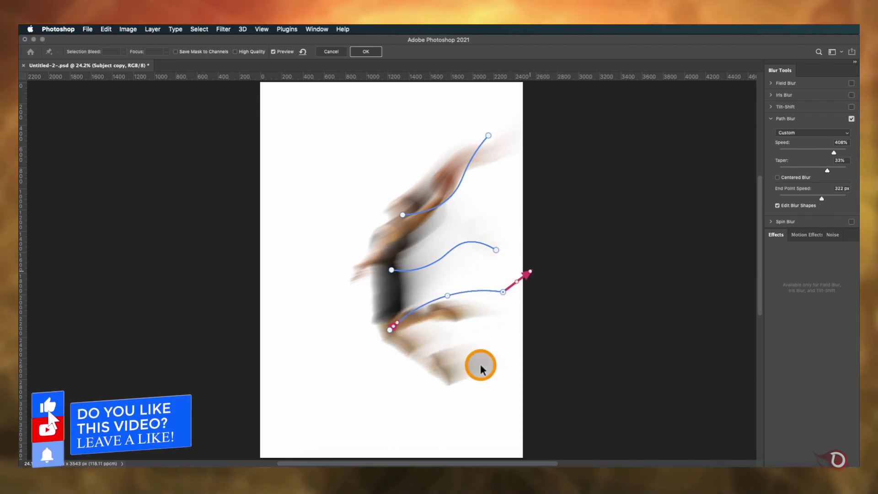
pyautogui.moveTo(447, 296); pyautogui.dragTo(429, 313)
pyautogui.moveTo(468, 298); pyautogui.dragTo(470, 303)
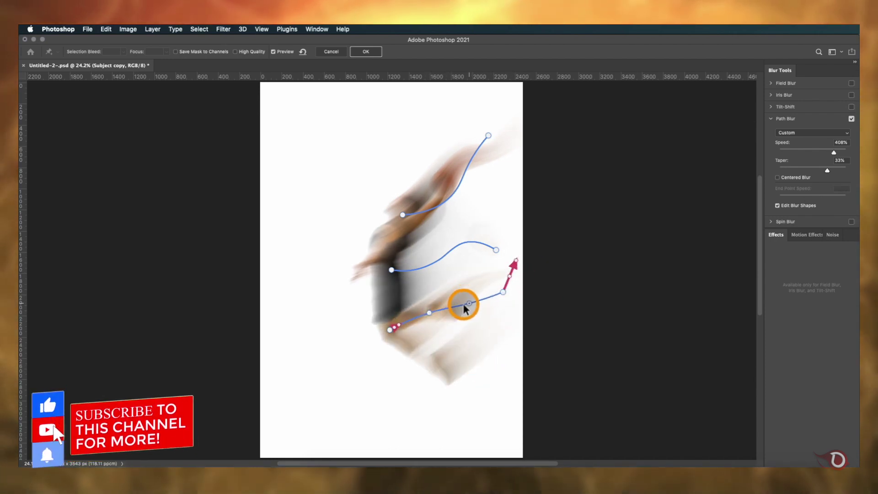
pyautogui.moveTo(515, 259); pyautogui.dragTo(530, 262)
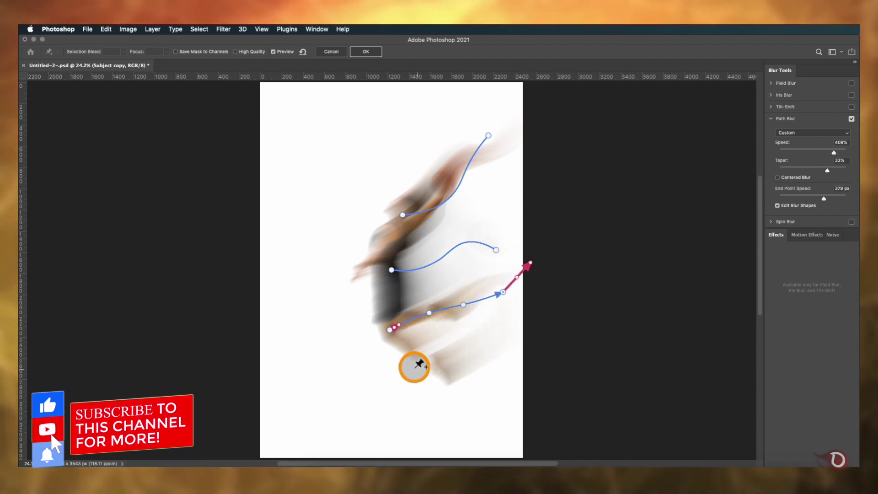
pyautogui.moveTo(424, 359)
pyautogui.mouseDown()
pyautogui.moveTo(492, 361)
pyautogui.moveTo(471, 350)
pyautogui.moveTo(521, 356)
pyautogui.mouseUp()
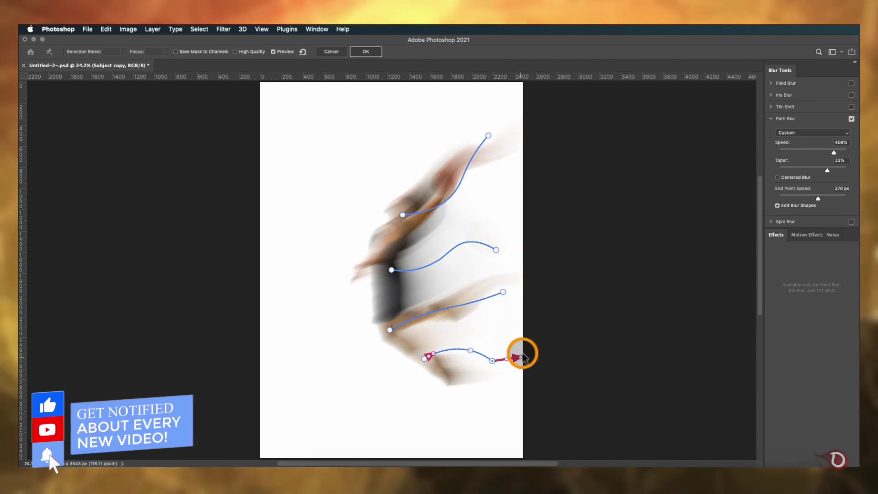
# Add an arched blur path from the shorts out to the lower left with its end arrow pointing outward, and apply the Path Blur.
pyautogui.moveTo(383, 296)
pyautogui.mouseDown()
pyautogui.moveTo(311, 315)
pyautogui.moveTo(363, 279)
pyautogui.mouseUp()
pyautogui.click(373, 300)
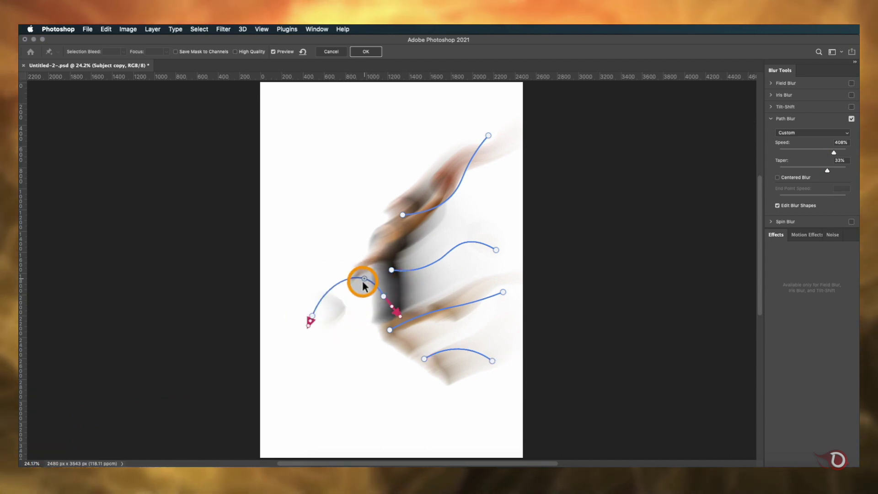
pyautogui.click(302, 330)
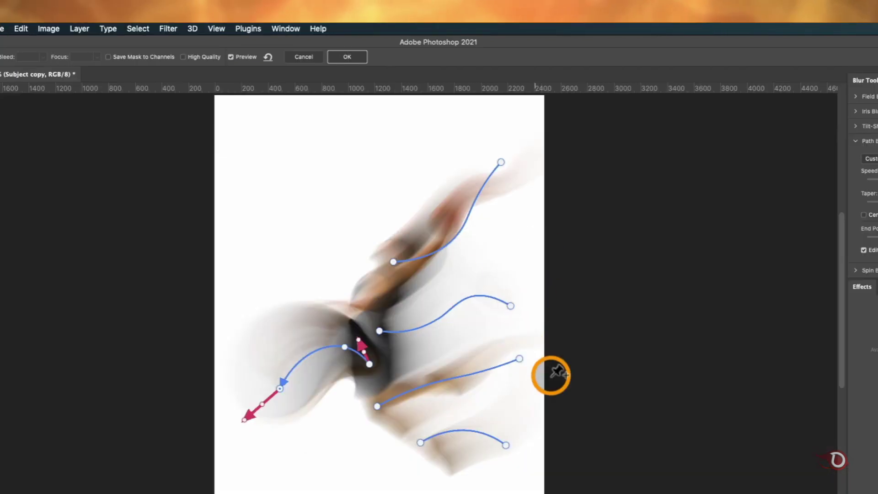
pyautogui.click(355, 57)
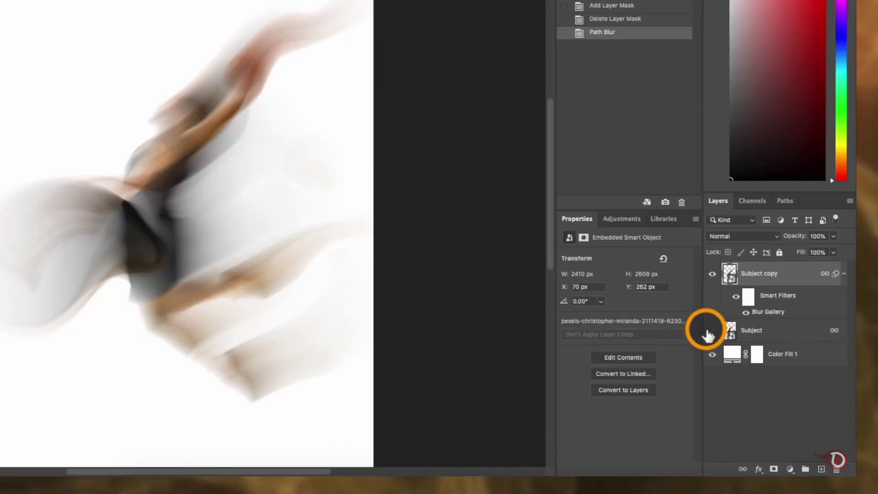
# Show the Subject layer above the Subject copy layer and rename the blurred copy as Blur 1.
pyautogui.click(711, 331)
pyautogui.moveTo(784, 333); pyautogui.dragTo(754, 270)
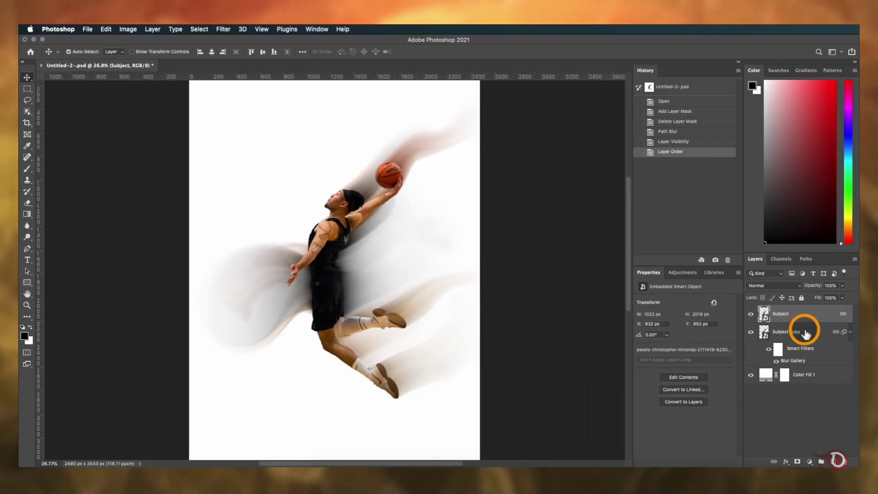
pyautogui.doubleClick(783, 305)
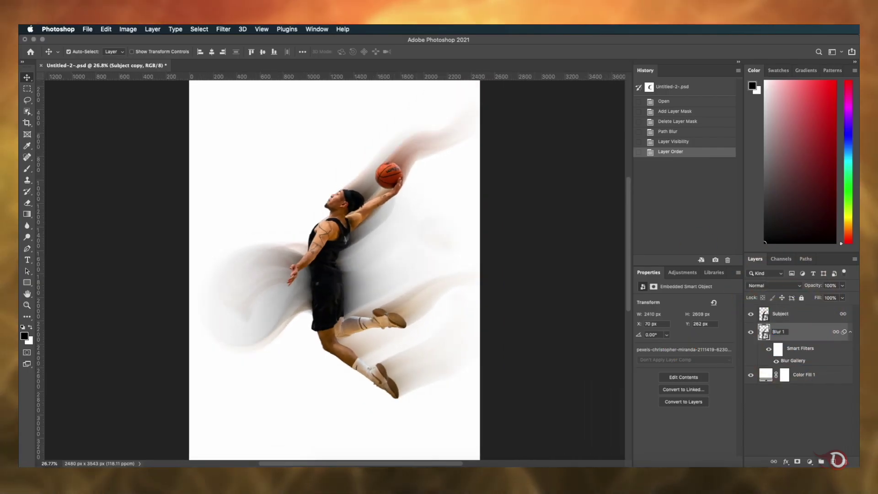
pyautogui.click(443, 239)
# Duplicate the Subject layer and name the duplicate Blur 2.
pyautogui.click(794, 314)
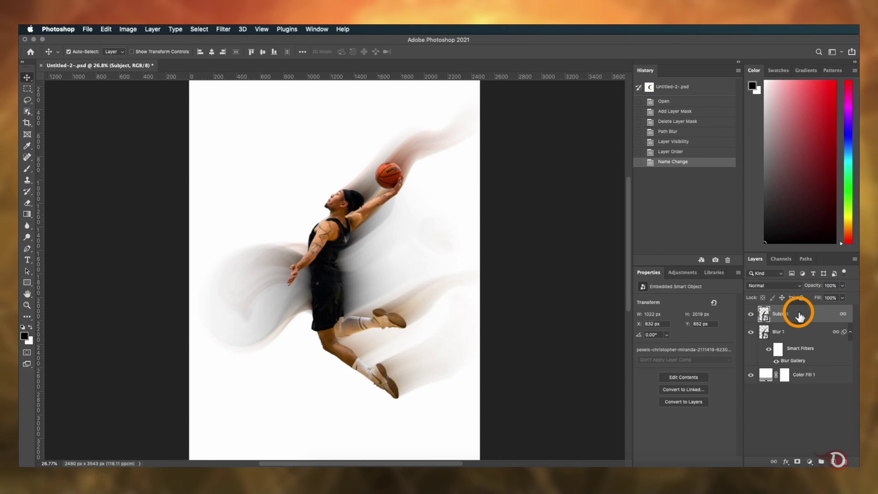
pyautogui.press('super+j')
pyautogui.doubleClick(787, 314)
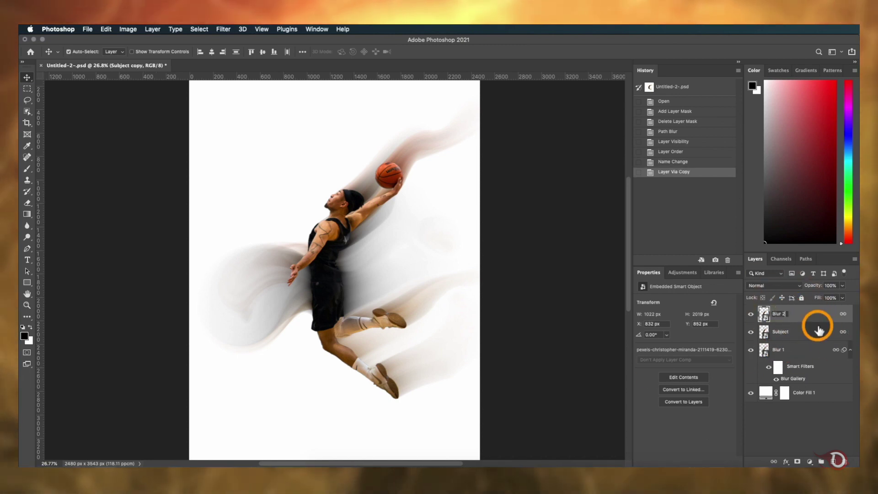
pyautogui.click(804, 314)
# Start a Path Blur on the Blur 2 layer with speed 497% and taper 42%, adjusting the arrow at the path's start.
pyautogui.click(225, 30)
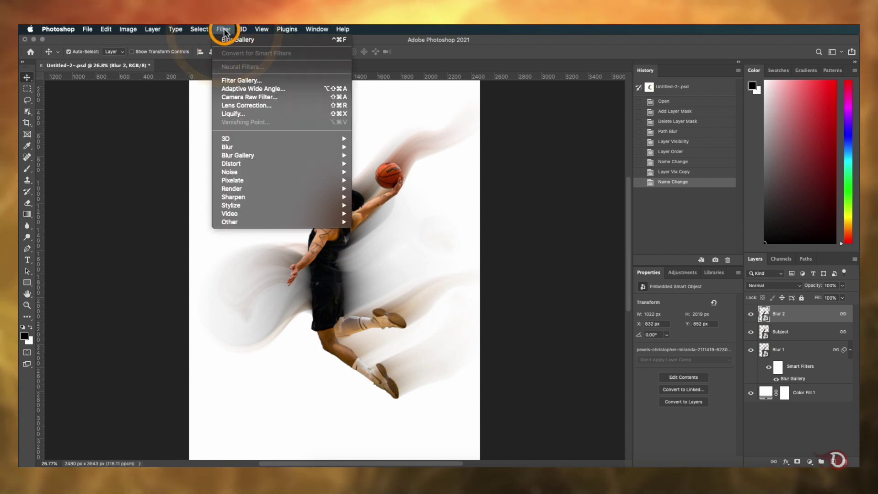
pyautogui.click(387, 183)
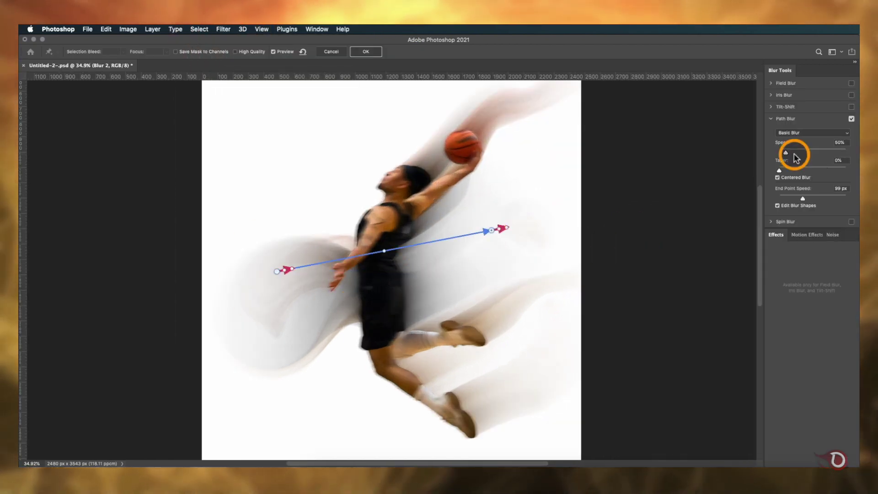
pyautogui.moveTo(795, 155); pyautogui.dragTo(841, 152)
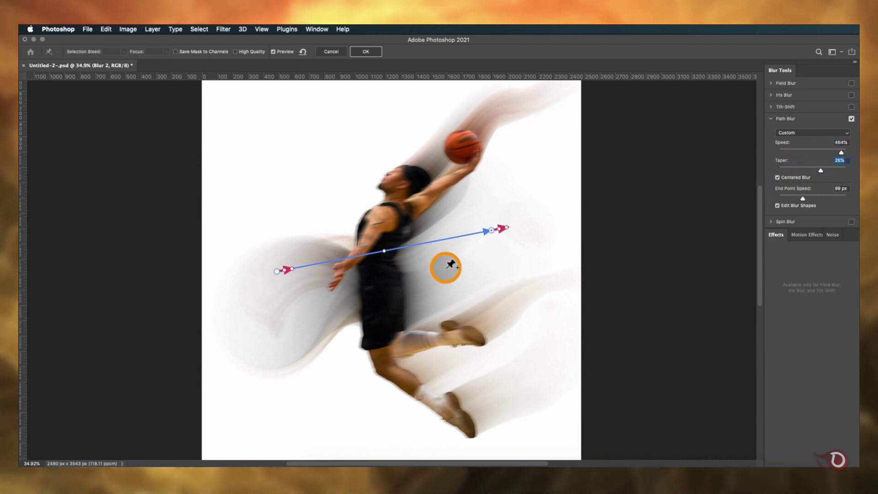
pyautogui.moveTo(286, 270); pyautogui.dragTo(266, 280)
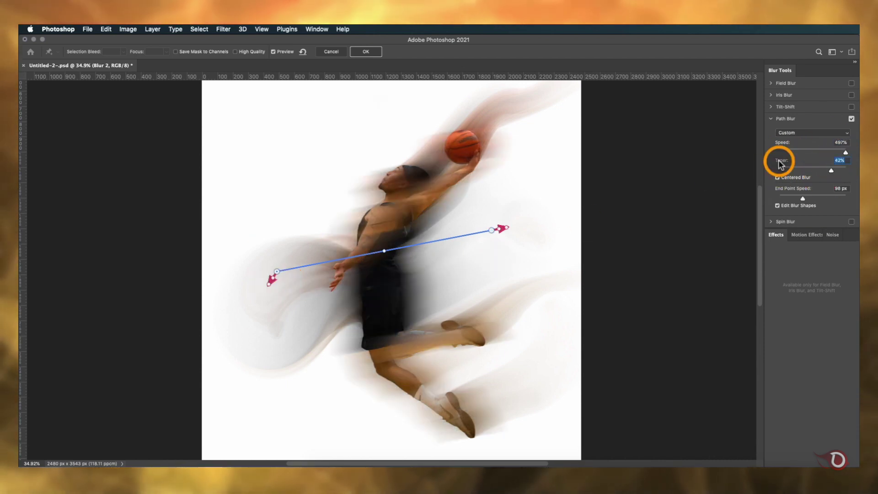
# Bend the Blur 2 path into an S-curve with an added point and lengthen the blur arrows at both ends.
pyautogui.moveTo(383, 251); pyautogui.dragTo(382, 238)
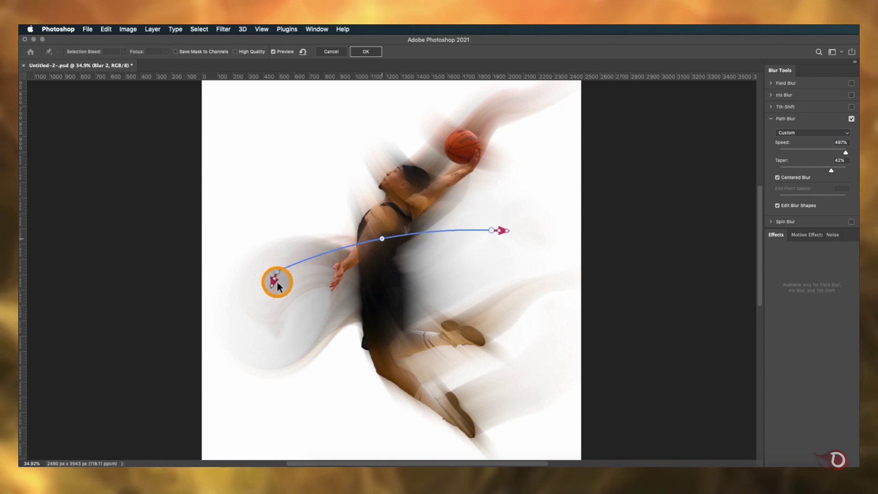
pyautogui.moveTo(277, 272); pyautogui.dragTo(267, 284)
pyautogui.moveTo(419, 231); pyautogui.dragTo(437, 249)
pyautogui.moveTo(382, 239); pyautogui.dragTo(342, 261)
pyautogui.moveTo(506, 224); pyautogui.dragTo(539, 208)
pyautogui.moveTo(265, 299); pyautogui.dragTo(307, 270)
# Stretch the path's ends to the lower left and upper right, spread its curve points outward, and apply the Path Blur.
pyautogui.moveTo(491, 230); pyautogui.dragTo(531, 200)
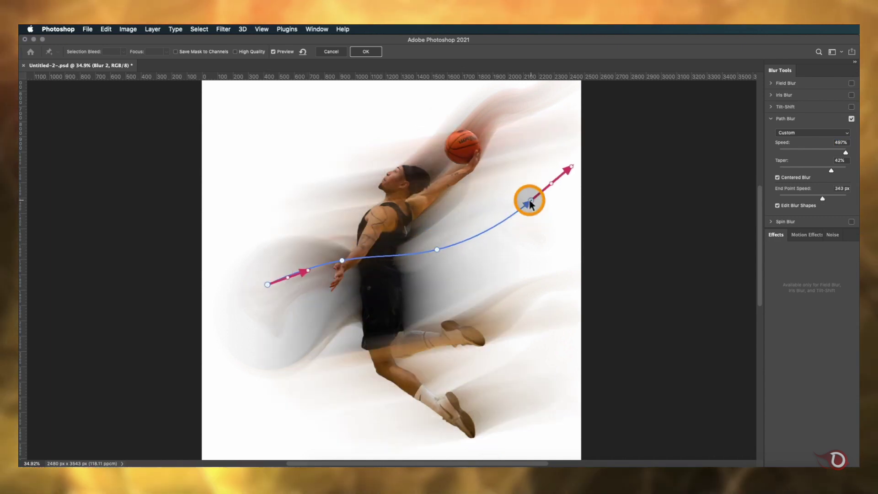
pyautogui.moveTo(265, 288); pyautogui.dragTo(218, 320)
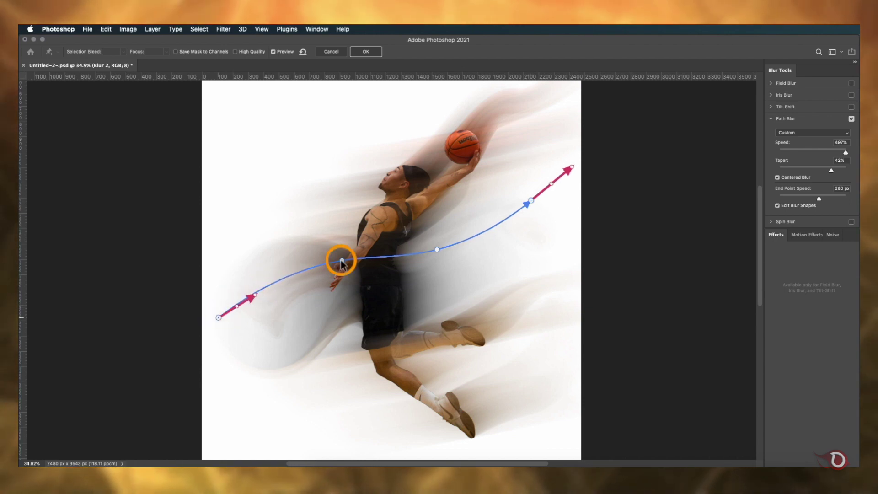
pyautogui.moveTo(339, 257); pyautogui.dragTo(319, 262)
pyautogui.moveTo(438, 254); pyautogui.dragTo(476, 250)
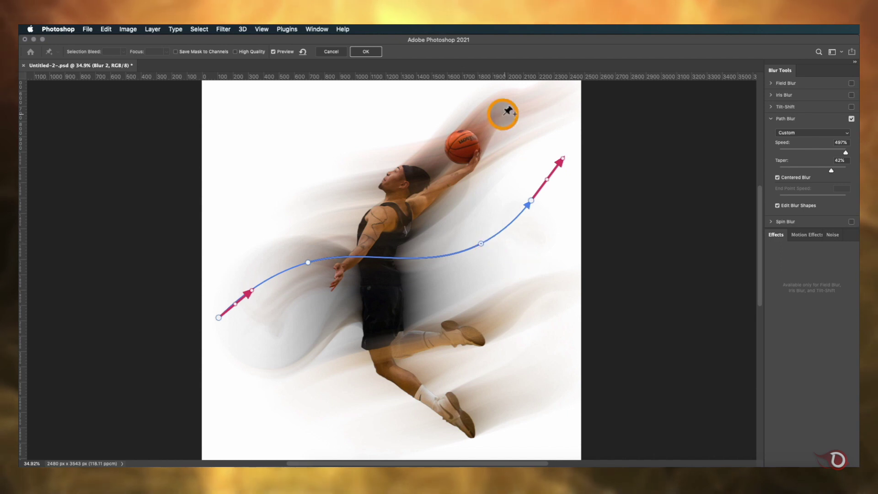
pyautogui.click(368, 52)
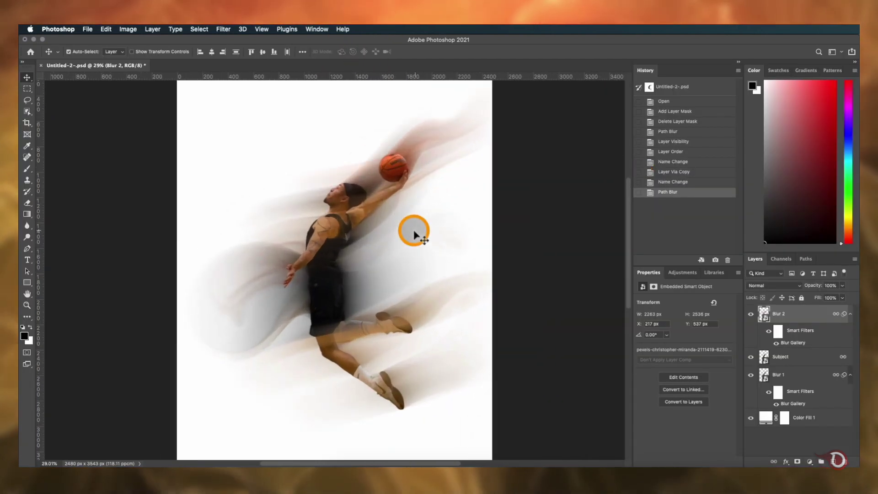
# Try a different stacking position for the Subject layer, return it between Blur 2 and Blur 1, and inspect the blended player.
pyautogui.press('super+0')
pyautogui.click(800, 359)
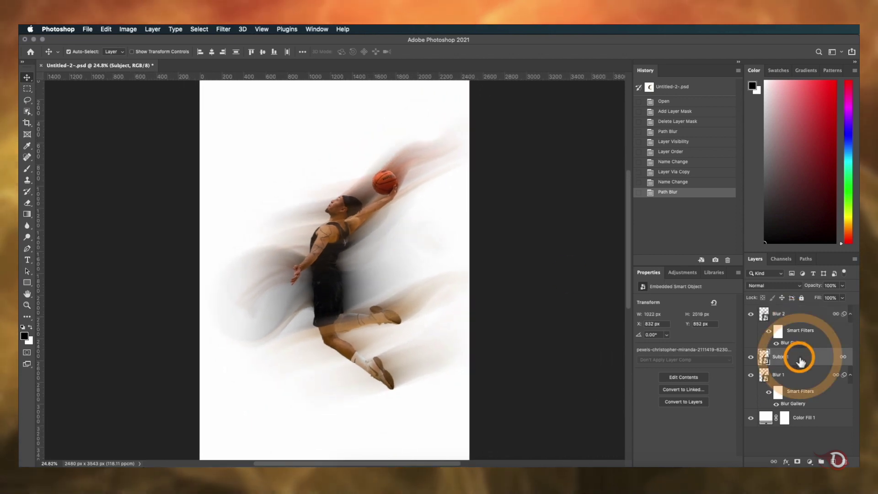
pyautogui.moveTo(800, 360)
pyautogui.mouseDown()
pyautogui.moveTo(792, 312)
pyautogui.moveTo(790, 364)
pyautogui.mouseUp()
pyautogui.scroll(-2, 385, 265)
pyautogui.scroll(10, 385, 265)
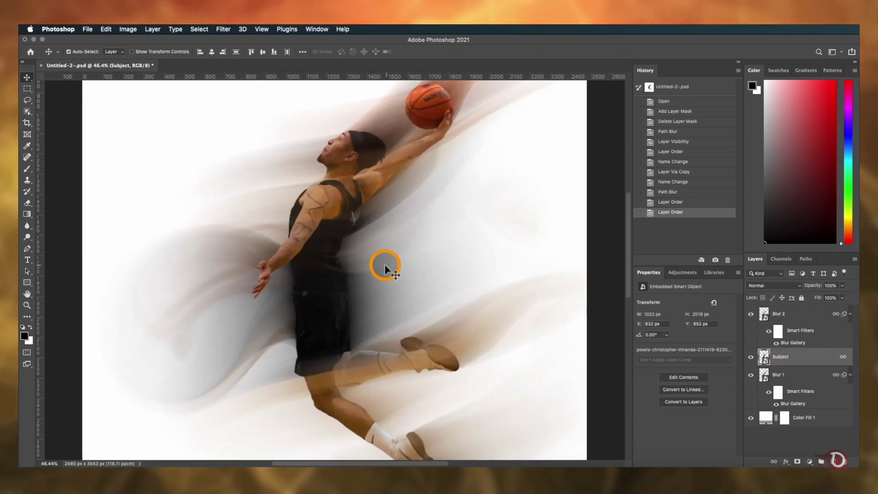
pyautogui.scroll(-1, 385, 266)
pyautogui.scroll(-5, 386, 265)
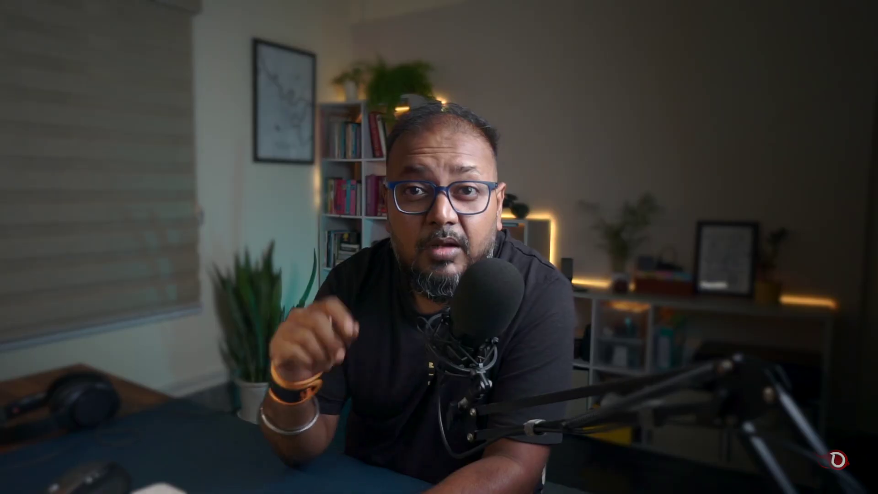
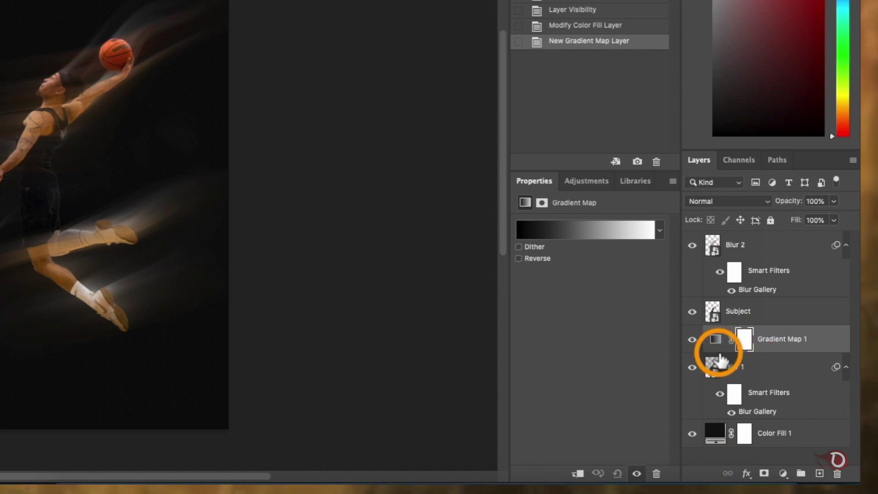
# Clip the Gradient Map 1 layer to Blur 1 and recolour its gradient's white stop to a bright yellow-green.
pyautogui.keyDown('alt'); pyautogui.click(715, 352); pyautogui.keyUp('alt')
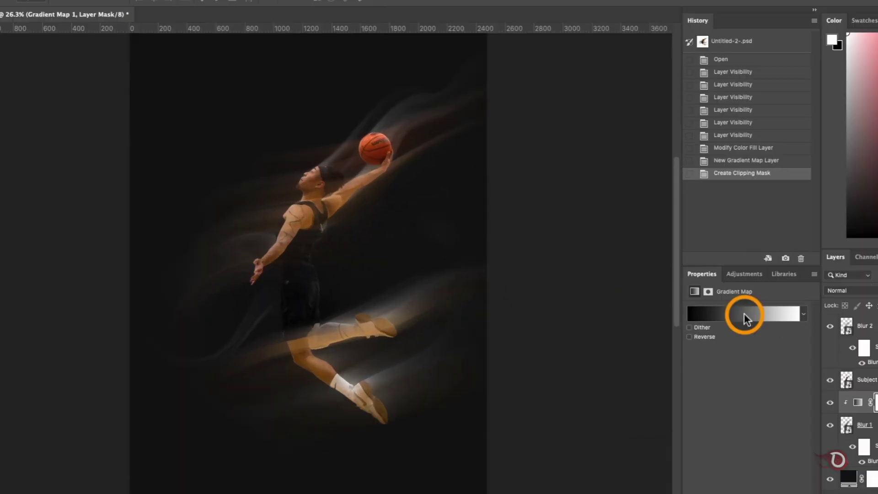
pyautogui.click(744, 314)
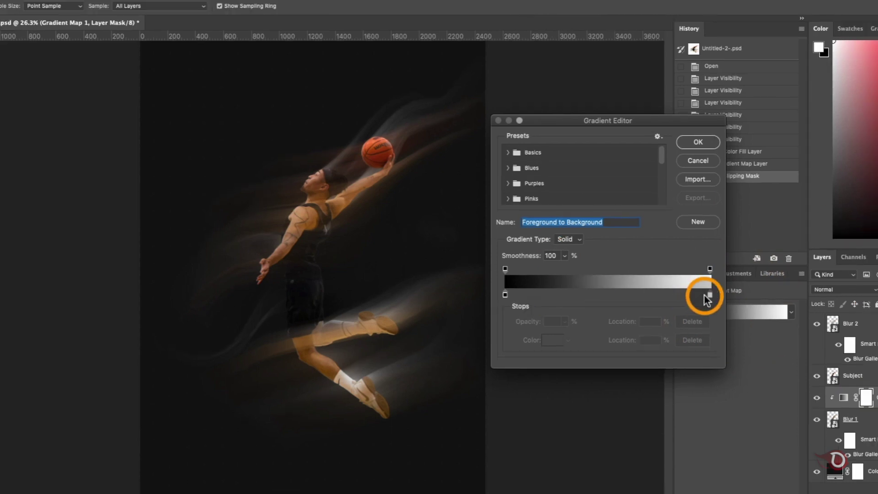
pyautogui.click(551, 341)
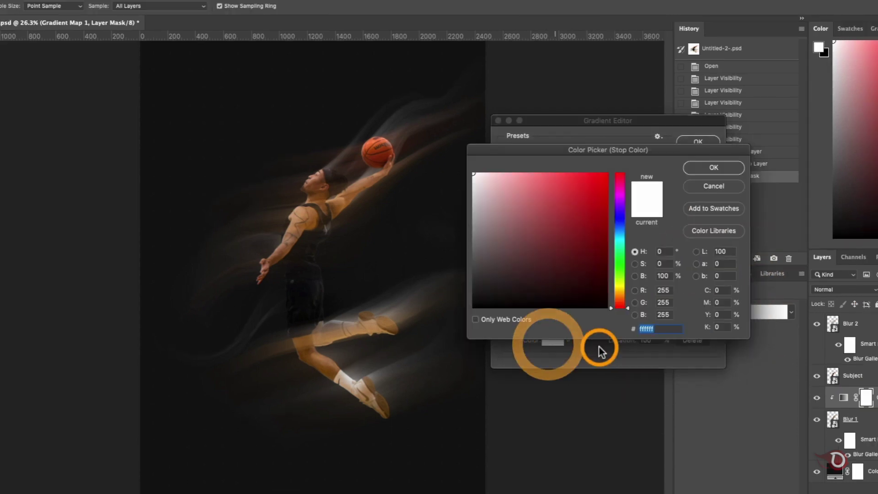
pyautogui.moveTo(623, 306); pyautogui.dragTo(624, 289)
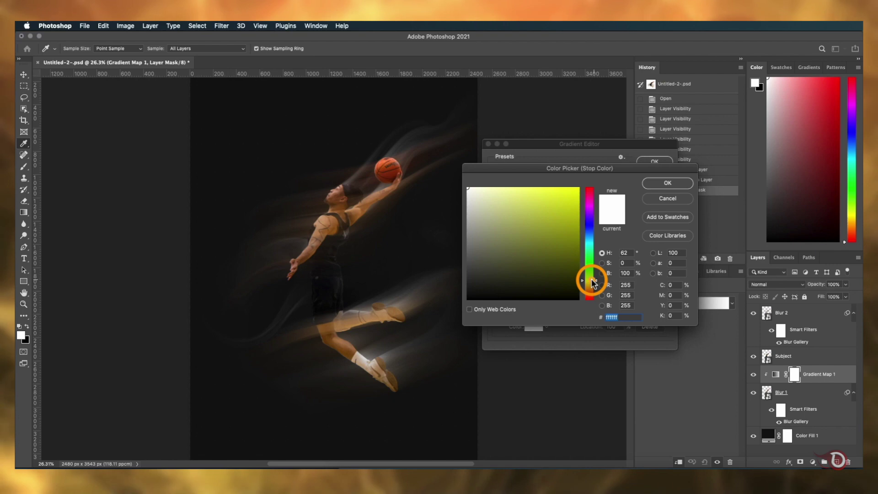
pyautogui.click(568, 192)
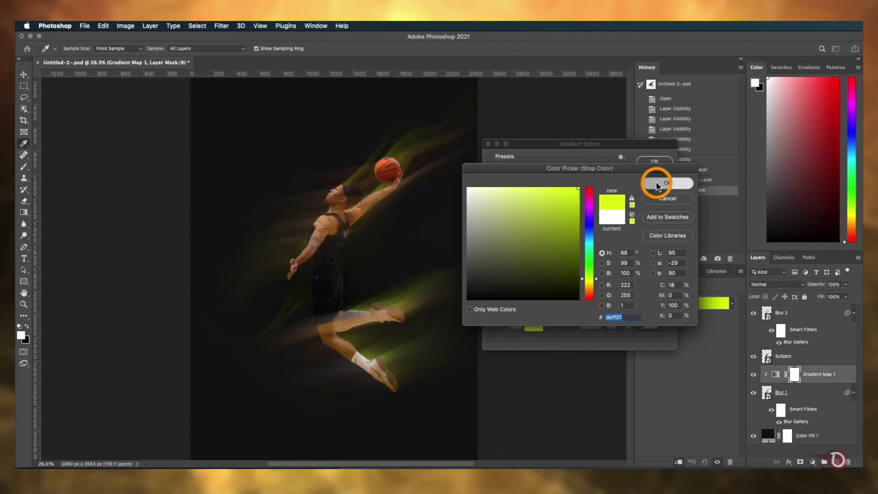
pyautogui.click(657, 186)
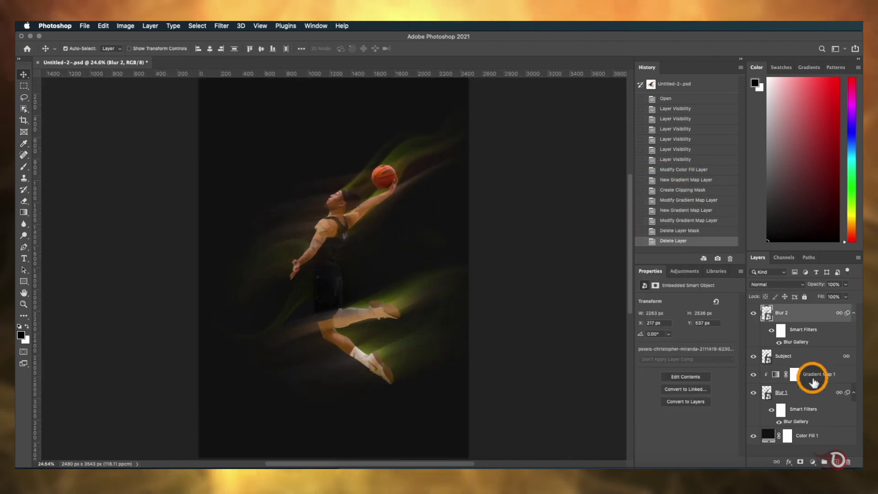
# Add a copy of the yellow-green gradient map above Blur 2, clipped to that layer, and reverse both gradient maps.
pyautogui.click(791, 310)
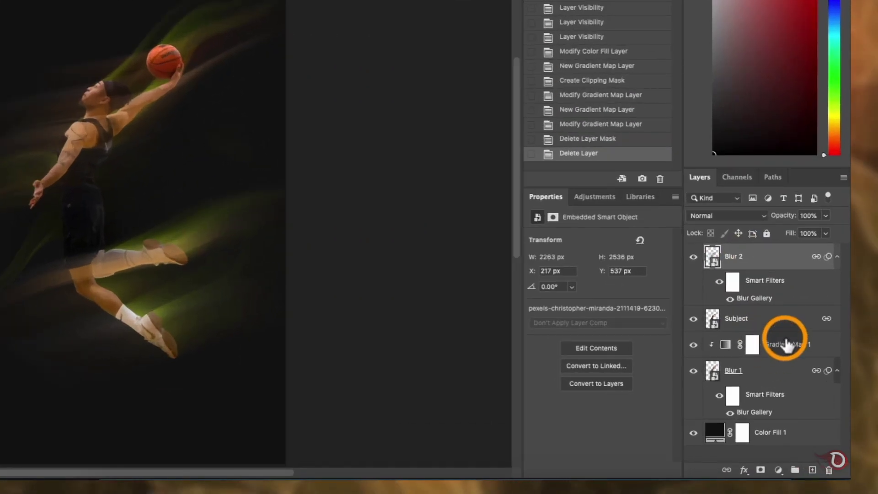
pyautogui.moveTo(785, 344); pyautogui.dragTo(761, 252)
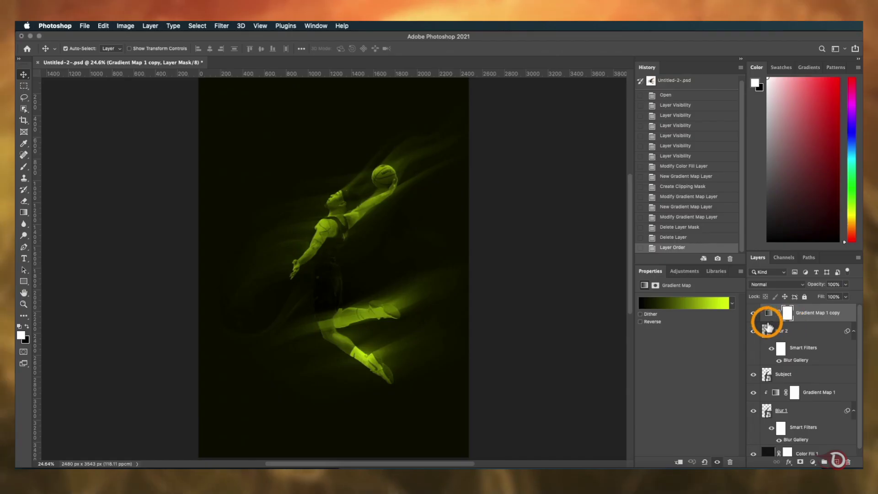
pyautogui.keyDown('alt'); pyautogui.click(765, 321); pyautogui.keyUp('alt')
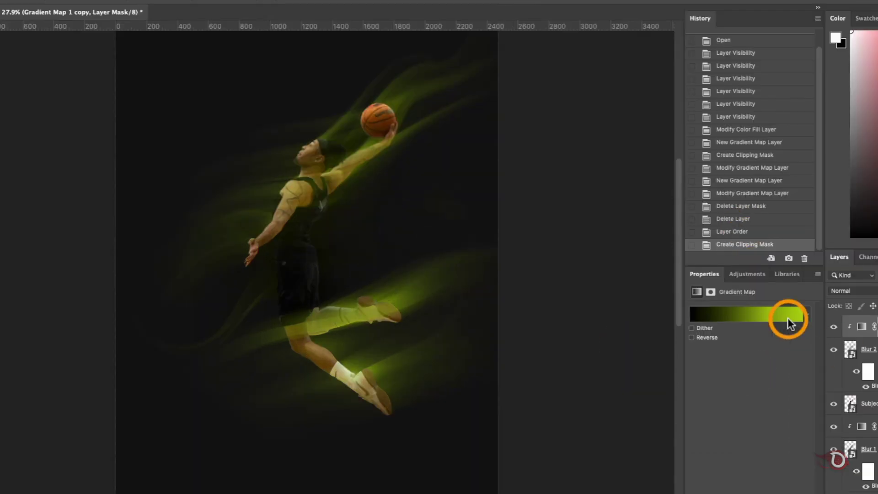
pyautogui.click(691, 337)
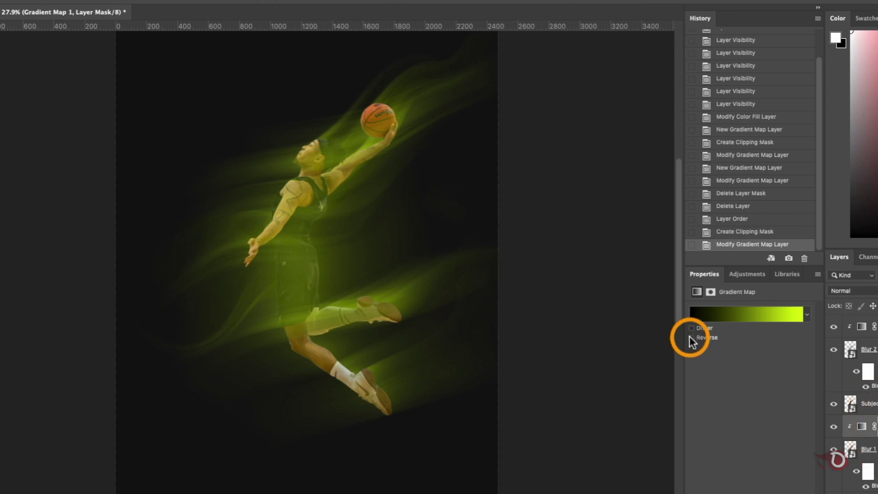
pyautogui.click(691, 338)
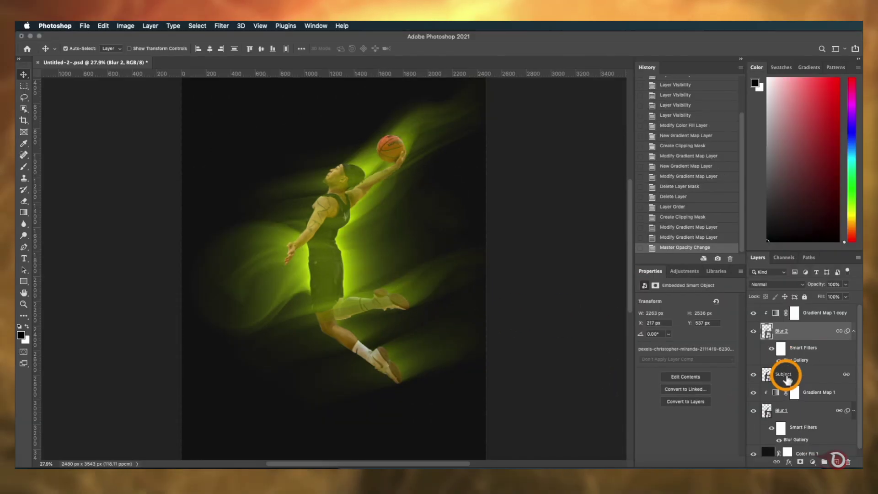
# Move the Subject layer to the top of the layer stack and check the player against the green trails.
pyautogui.click(804, 374)
pyautogui.moveTo(800, 371); pyautogui.dragTo(788, 307)
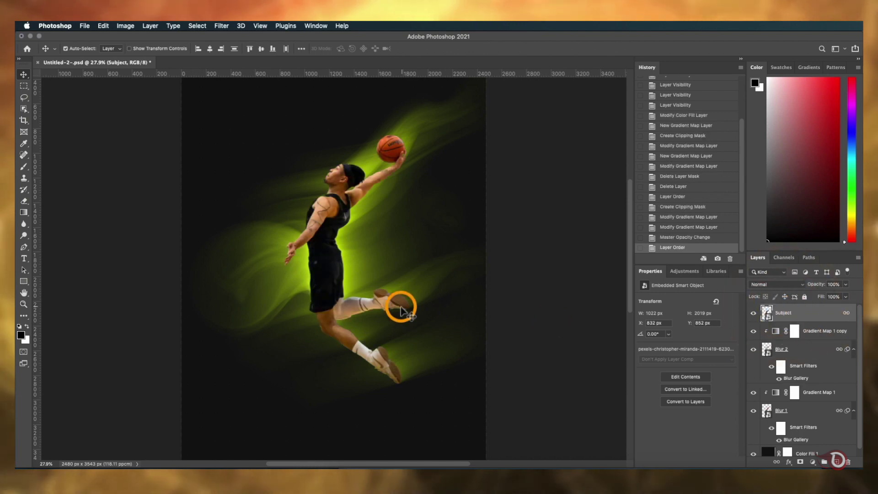
pyautogui.scroll(-1, 412, 313)
pyautogui.scroll(3, 404, 312)
pyautogui.scroll(-3, 401, 311)
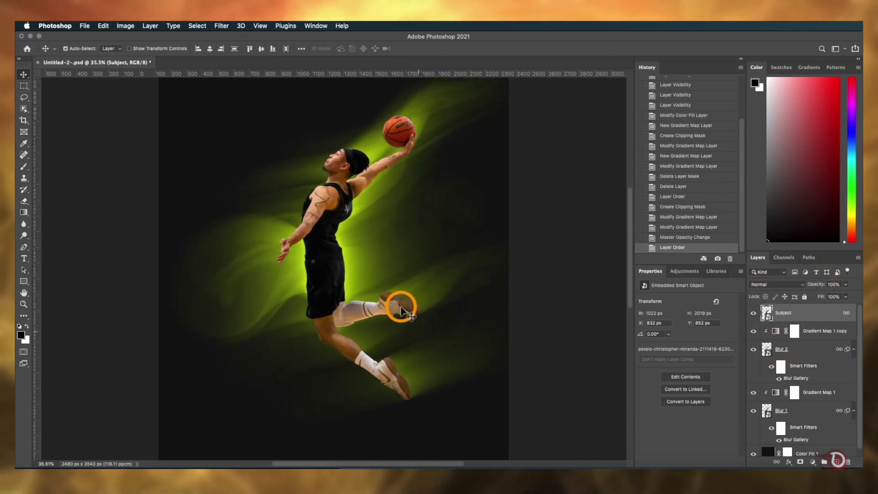
pyautogui.scroll(2, 400, 311)
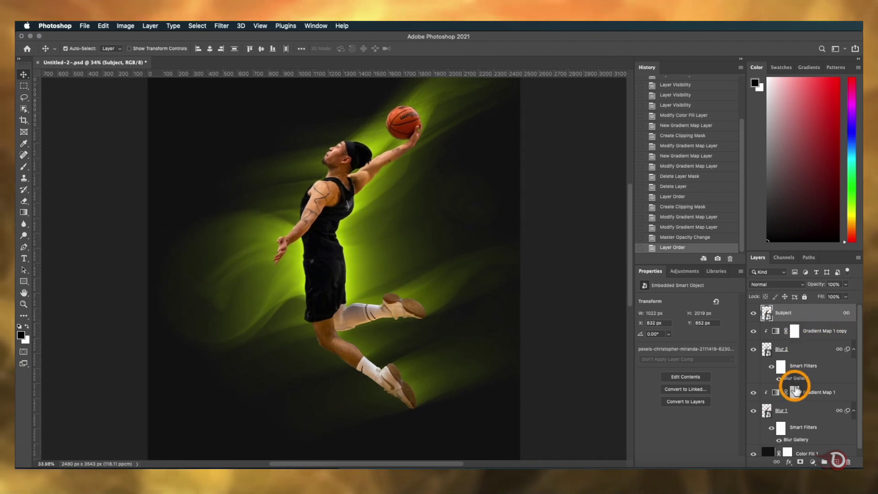
# Delete the Gradient Map 1 layer clipped to Blur 1, together with its mask.
pyautogui.click(823, 390)
pyautogui.click(840, 394)
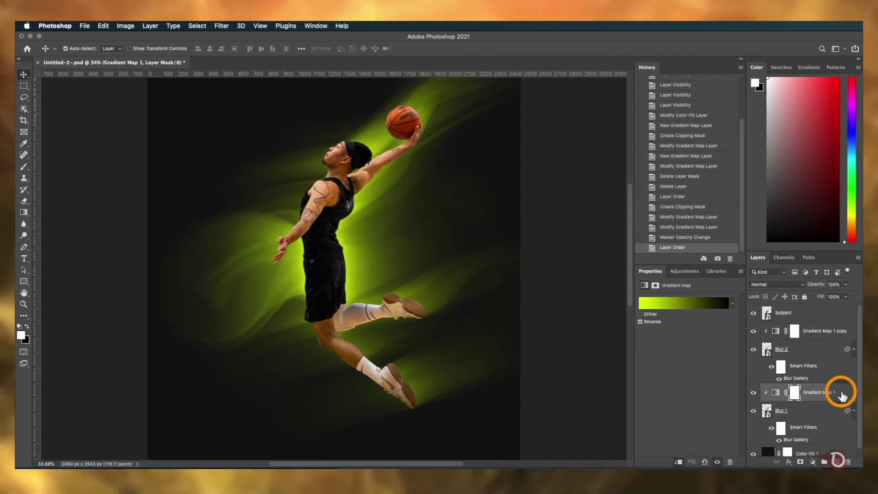
pyautogui.press('BackSpace')
pyautogui.press('BackSpace')
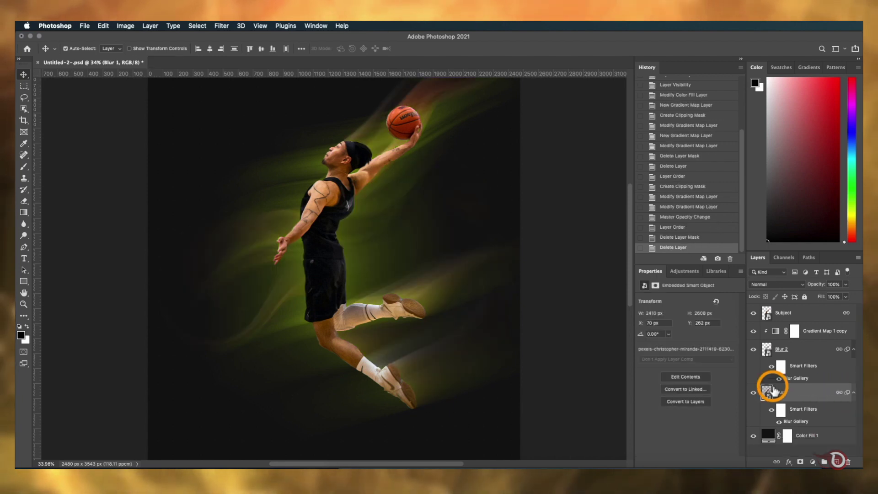
# Group the Blur 2 and Blur 1 layers and name the group Blur.
pyautogui.click(814, 352)
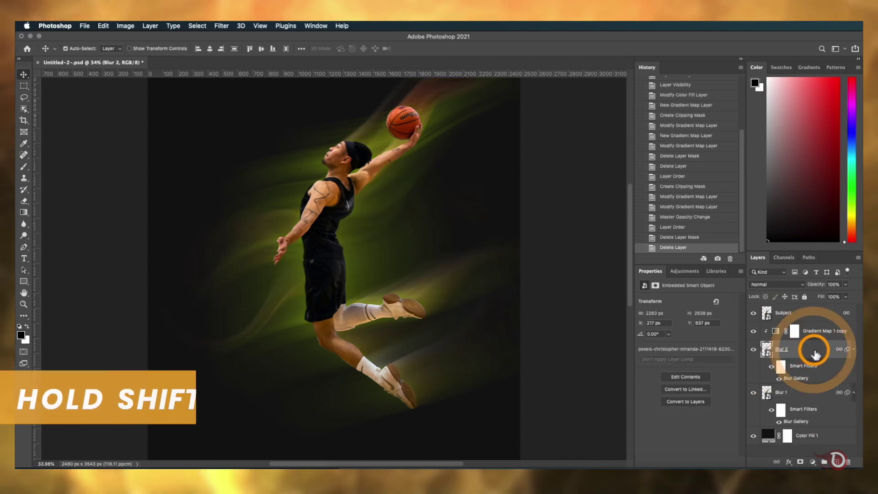
pyautogui.keyDown('shift'); pyautogui.click(817, 394); pyautogui.keyUp('shift')
pyautogui.press('super+g')
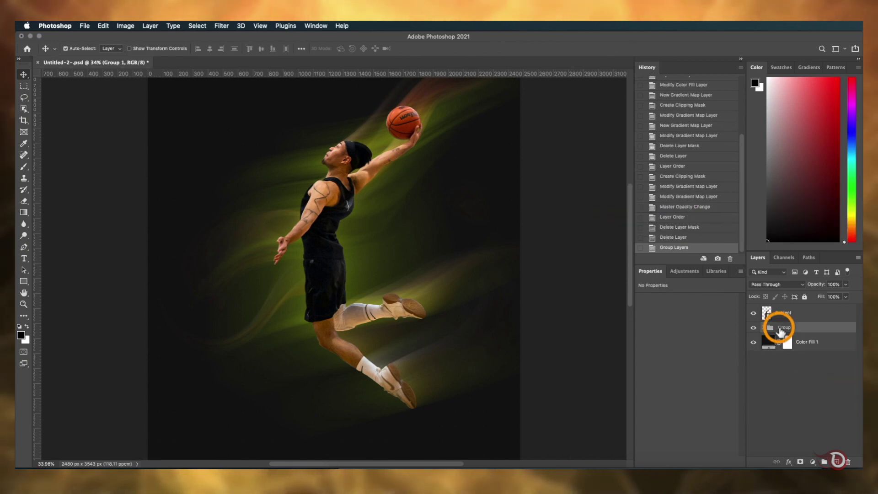
pyautogui.doubleClick(783, 327)
pyautogui.write('Blur')
pyautogui.press('Return')
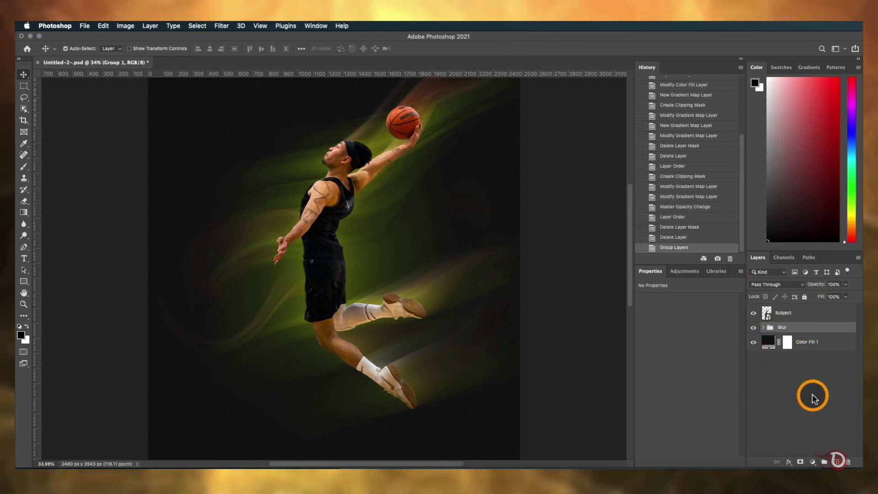
# Move the Gradient Map 1 copy layer out of the Blur group to just above it and clip it to the group.
pyautogui.click(763, 327)
pyautogui.moveTo(819, 337); pyautogui.dragTo(755, 323)
pyautogui.click(762, 347)
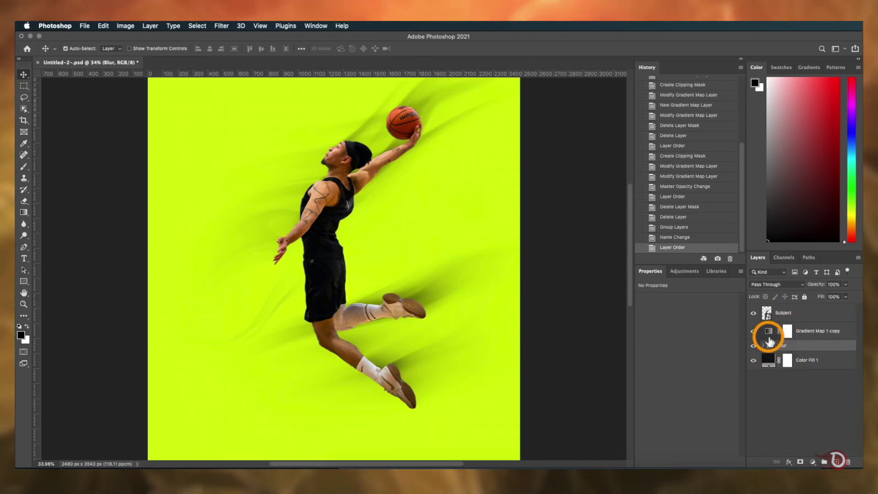
pyautogui.keyDown('alt'); pyautogui.click(757, 338); pyautogui.keyUp('alt')
# Add a layer mask to the Subject layer and prepare a soft 150 px Brush with black as the foreground colour.
pyautogui.click(763, 311)
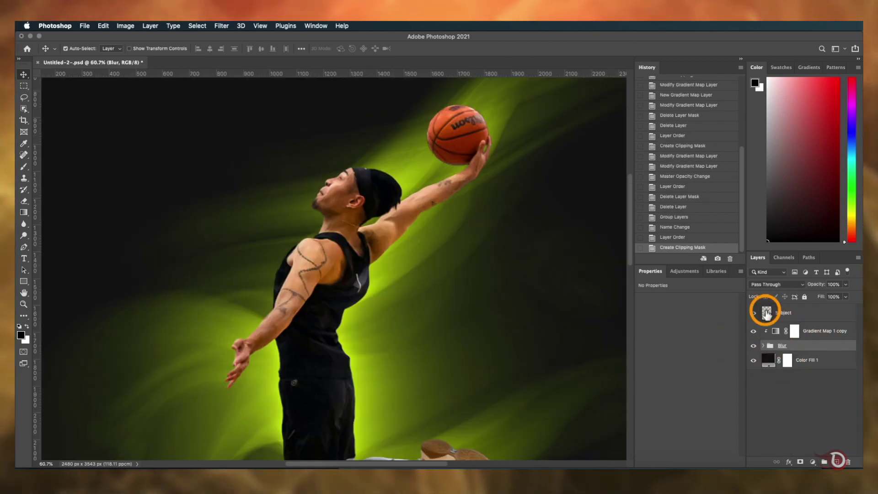
pyautogui.click(800, 462)
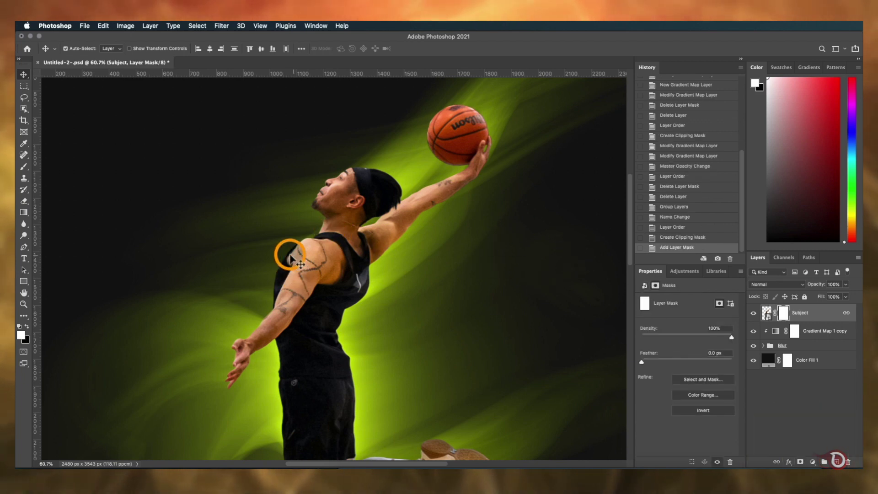
pyautogui.click(24, 167)
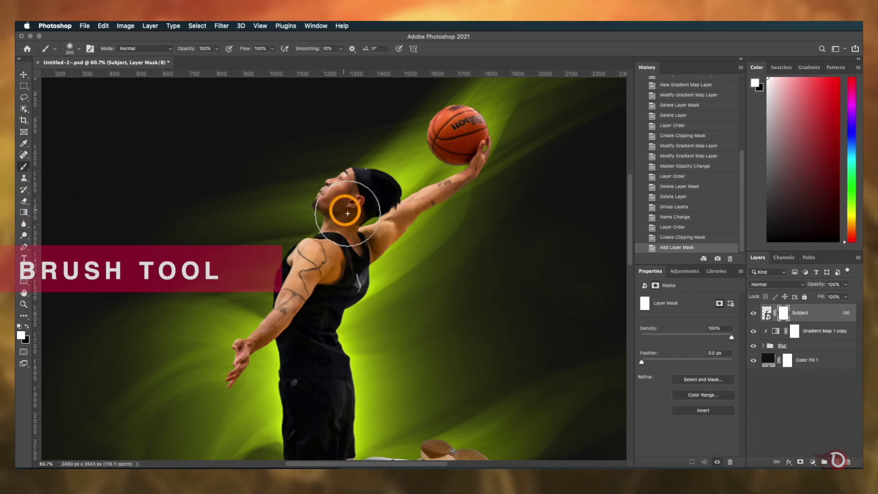
pyautogui.rightClick(351, 207)
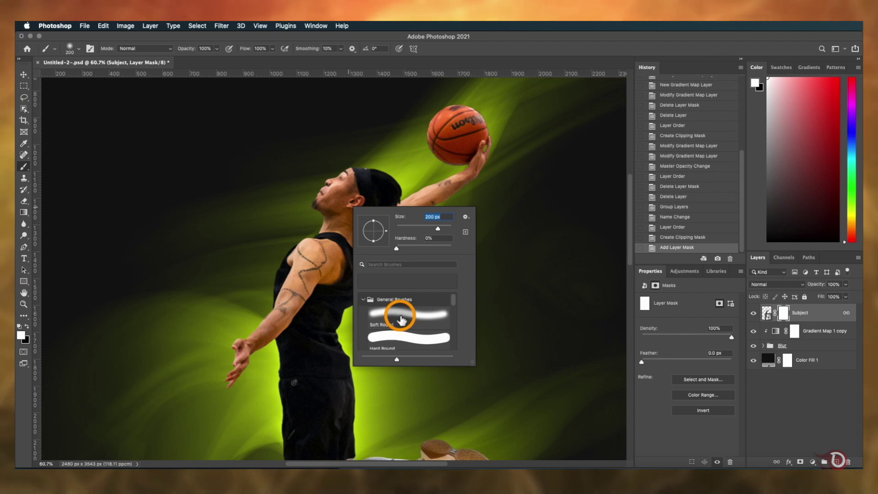
pyautogui.press('Escape')
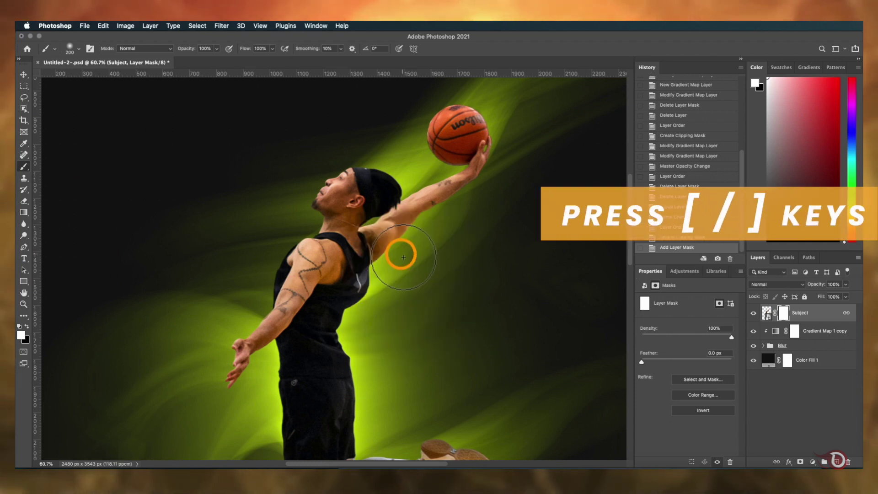
pyautogui.press('[')
pyautogui.press('[')
pyautogui.press('[')
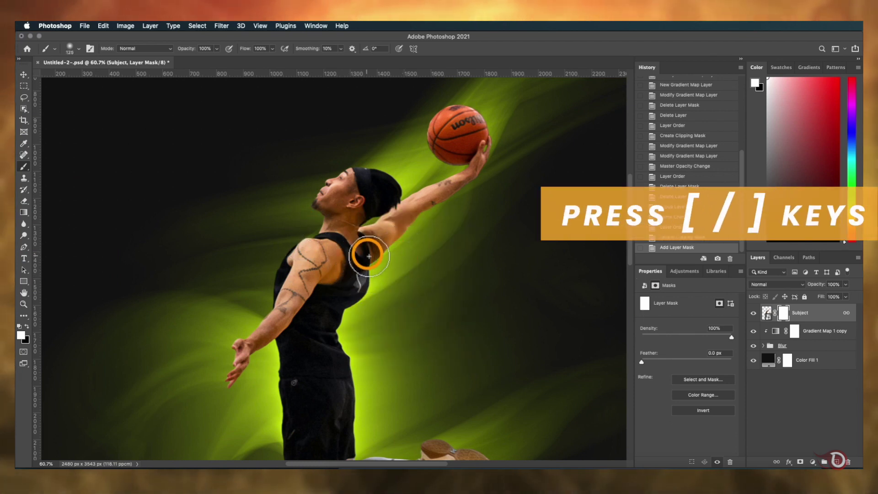
pyautogui.press(']')
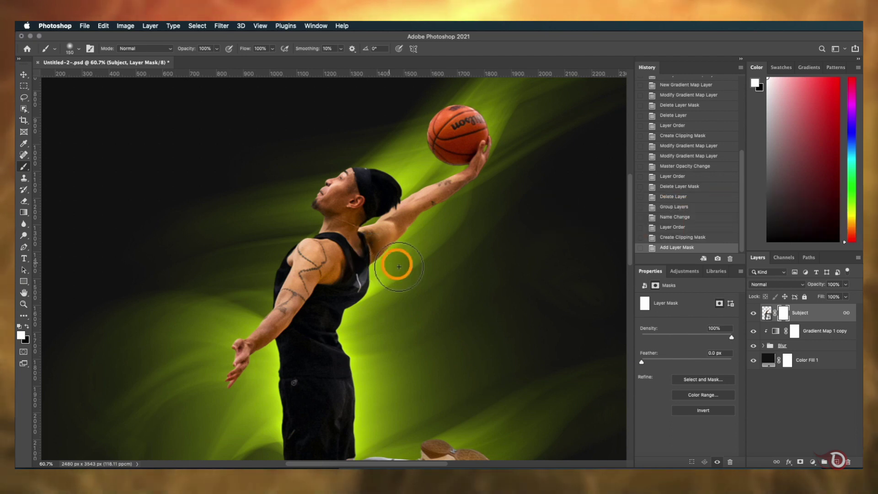
pyautogui.press('x')
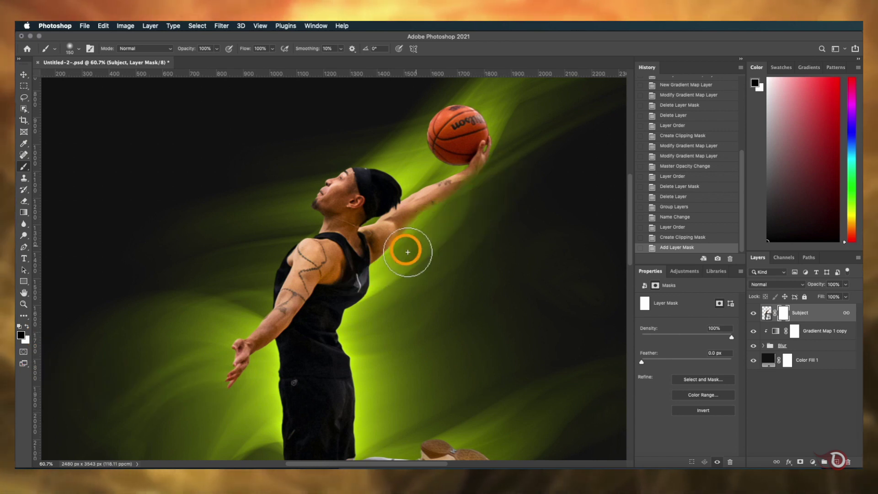
# Brush black on the Subject mask along the ball, raised arm, torso and rear thigh to blend their edges into the glow.
pyautogui.moveTo(401, 268); pyautogui.dragTo(439, 236)
pyautogui.moveTo(439, 236)
pyautogui.mouseDown()
pyautogui.moveTo(515, 140)
pyautogui.moveTo(437, 90)
pyautogui.mouseUp()
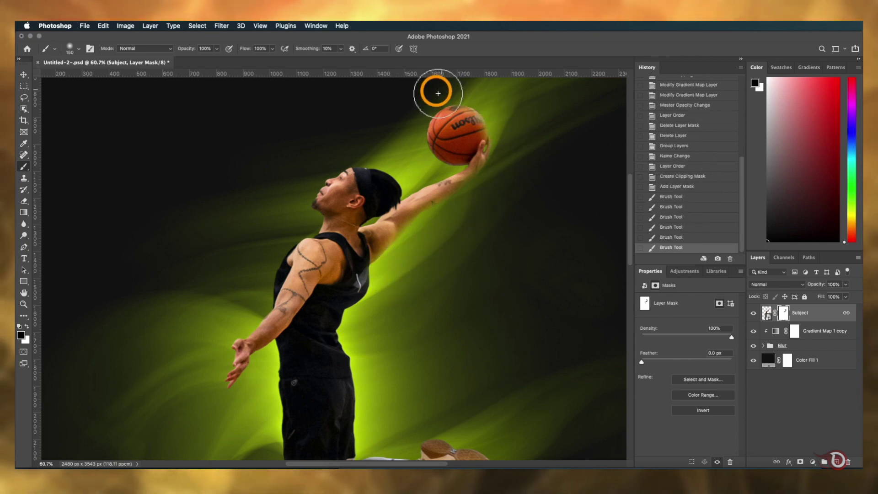
pyautogui.moveTo(385, 275); pyautogui.dragTo(442, 134)
pyautogui.moveTo(430, 178); pyautogui.dragTo(407, 197)
pyautogui.moveTo(412, 215); pyautogui.dragTo(425, 300)
pyautogui.scroll(-3, 469, 274)
pyautogui.moveTo(414, 247); pyautogui.dragTo(446, 254)
# Paint part of the raised rear leg back in with white on the Subject mask, and soften below it with black.
pyautogui.press('x')
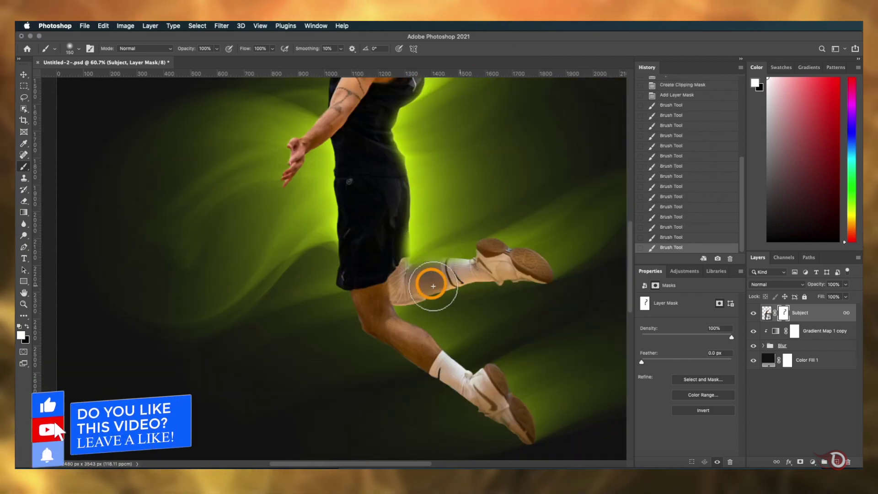
pyautogui.moveTo(432, 286); pyautogui.dragTo(377, 280)
pyautogui.press('x')
pyautogui.moveTo(446, 322); pyautogui.dragTo(490, 333)
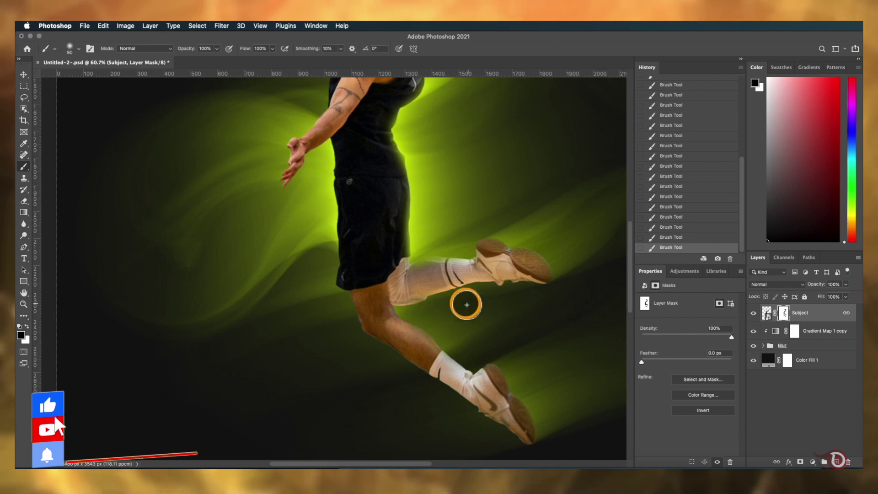
# Blend the lowered arm and the nearby body edge into the green trails on the Subject mask, varying the brush size.
pyautogui.scroll(5, 293, 156)
pyautogui.moveTo(373, 228); pyautogui.dragTo(363, 274)
pyautogui.press('[')
pyautogui.press('[')
pyautogui.press('[')
pyautogui.press('[')
pyautogui.moveTo(402, 224); pyautogui.dragTo(413, 216)
pyautogui.press(']')
pyautogui.press(']')
pyautogui.press(']')
pyautogui.press(']')
pyautogui.press(']')
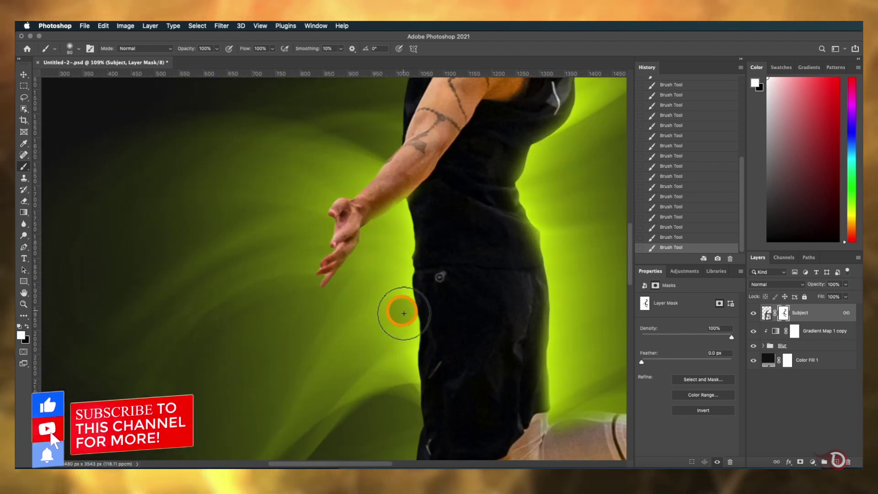
pyautogui.scroll(-3, 393, 265)
pyautogui.scroll(-5, 367, 260)
pyautogui.press('x')
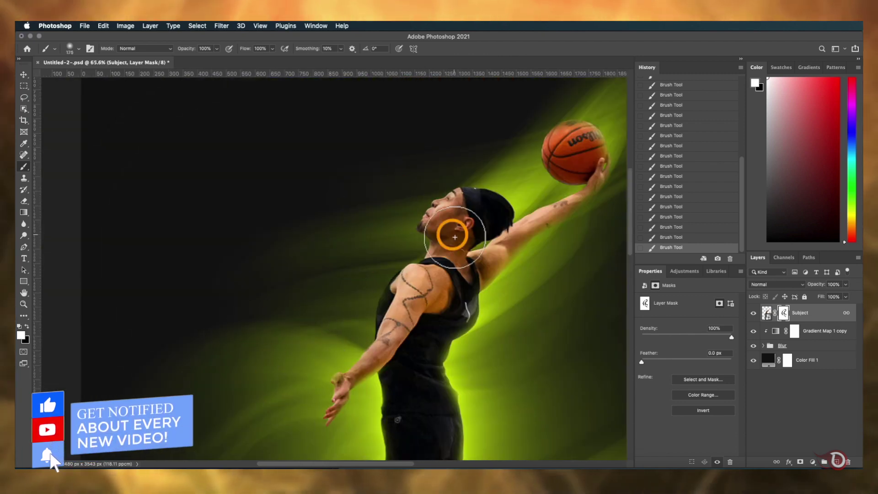
pyautogui.scroll(-5, 503, 192)
pyautogui.press('x')
pyautogui.scroll(-5, 359, 333)
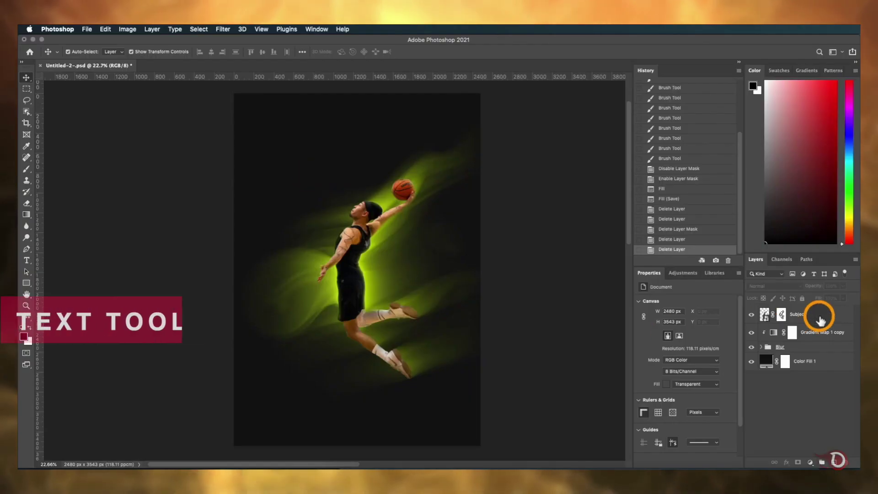
# Add the text "be so good" above the Subject layer near the player's head, and set its font to Poppins in capitals.
pyautogui.click(820, 319)
pyautogui.click(26, 261)
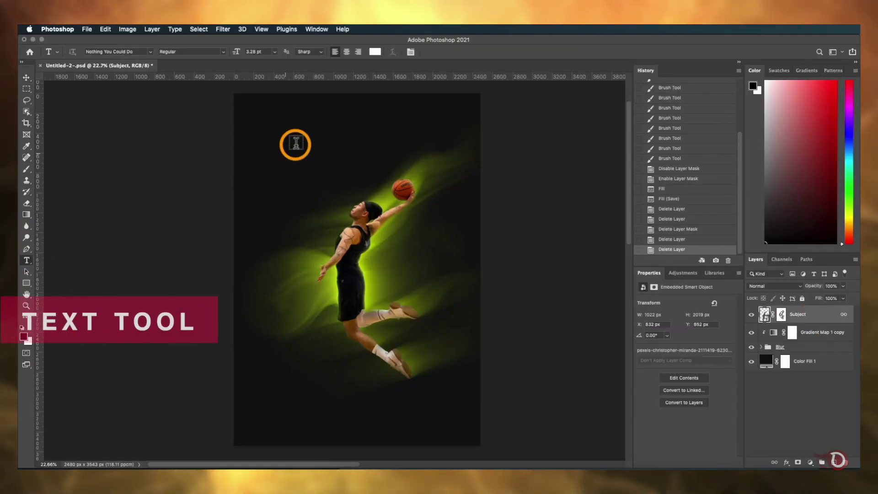
pyautogui.click(297, 142)
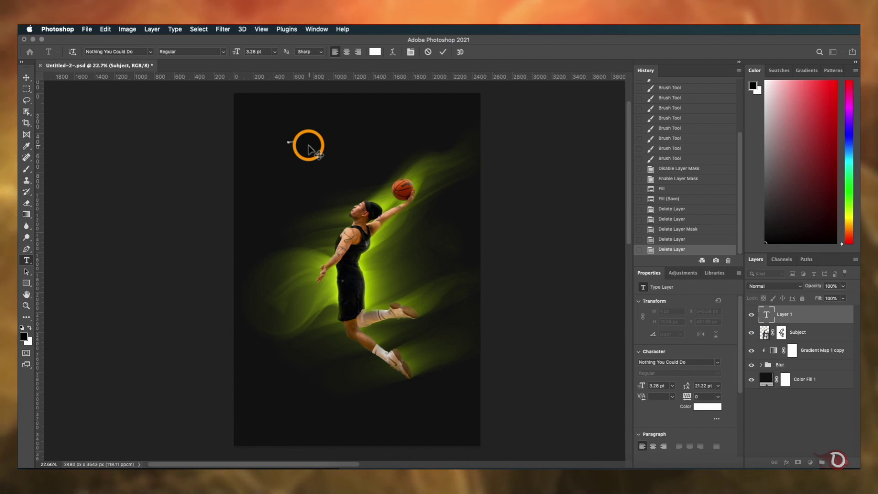
pyautogui.click(440, 53)
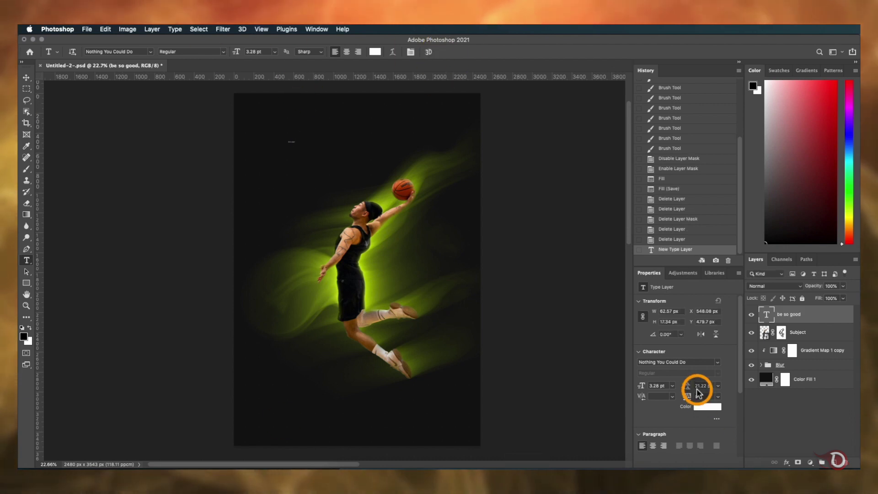
pyautogui.click(716, 363)
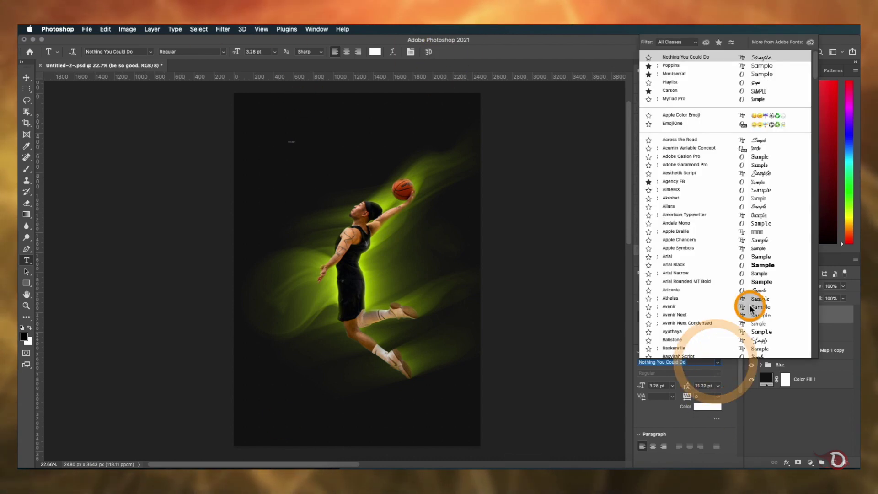
pyautogui.click(687, 70)
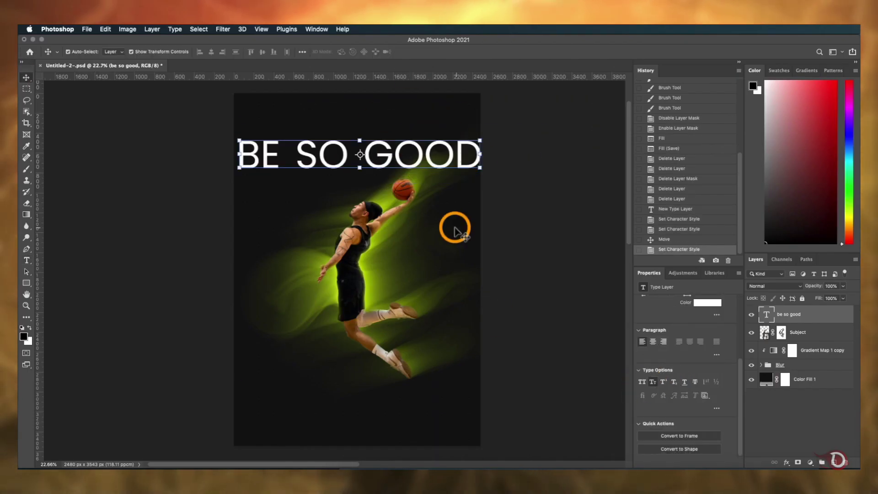
# Shorten the heading to BE GOOD in 98 pt Poppins Bold Italic, and place it behind the player with the ball over the second O.
pyautogui.moveTo(448, 146); pyautogui.dragTo(449, 176)
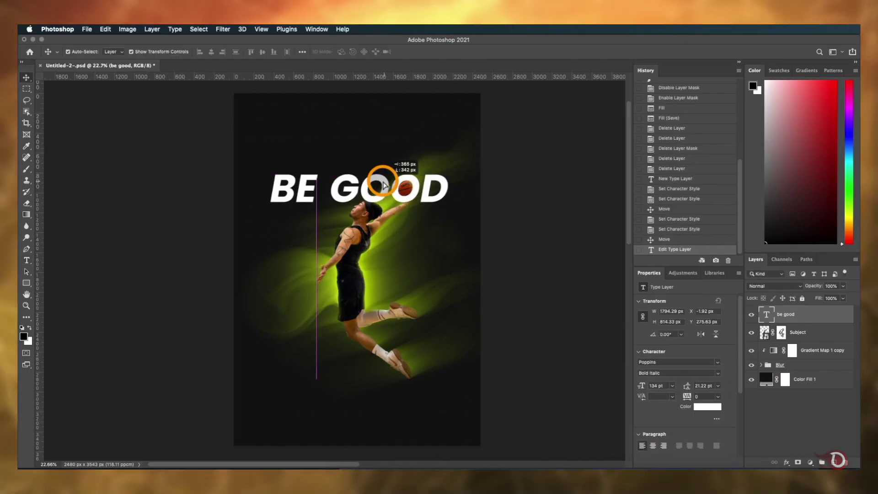
pyautogui.moveTo(642, 385); pyautogui.dragTo(658, 407)
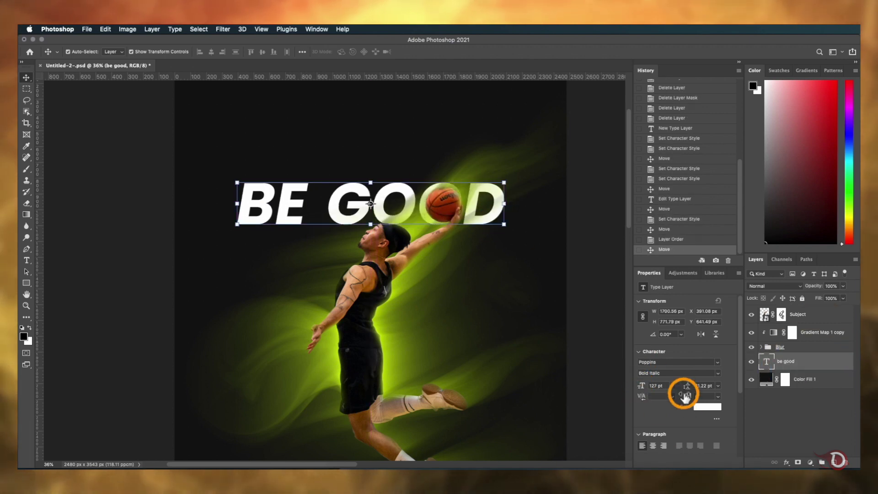
pyautogui.moveTo(652, 388); pyautogui.dragTo(641, 389)
pyautogui.moveTo(391, 197); pyautogui.dragTo(397, 187)
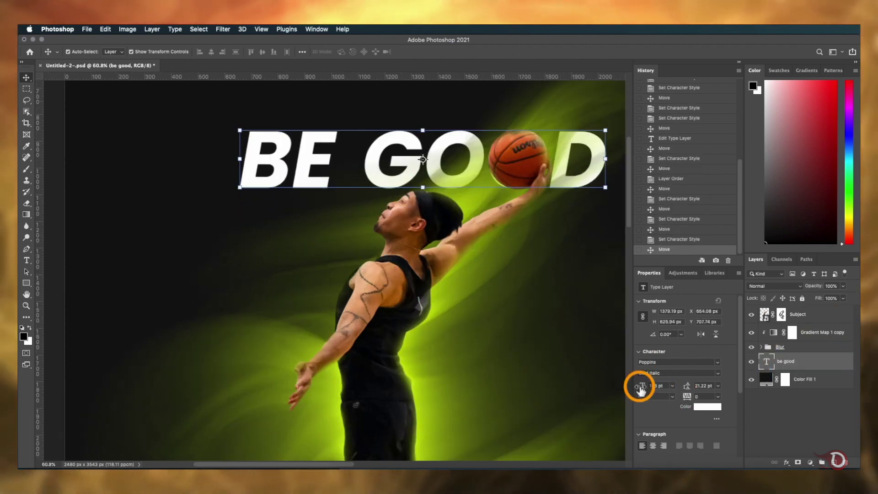
pyautogui.moveTo(382, 156); pyautogui.dragTo(380, 158)
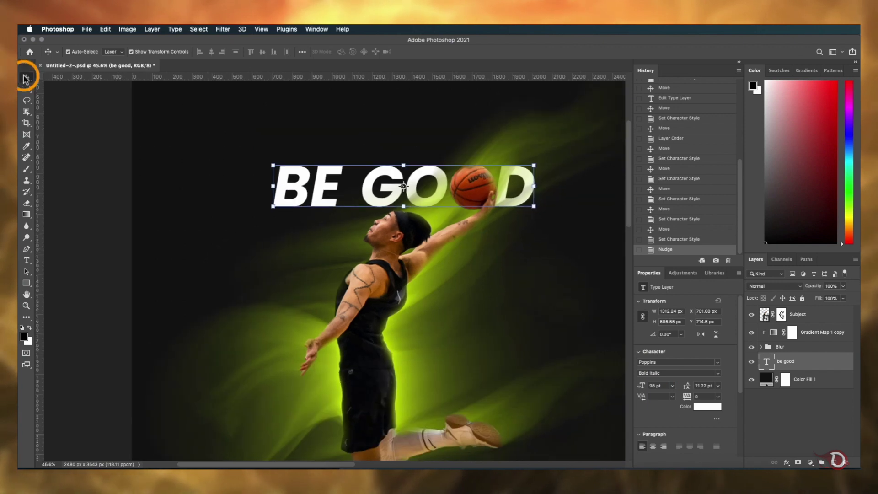
# Add a yellow-green "^" in the Nothing You Could Do font at 44 pt between BE and GOOD.
pyautogui.click(261, 132)
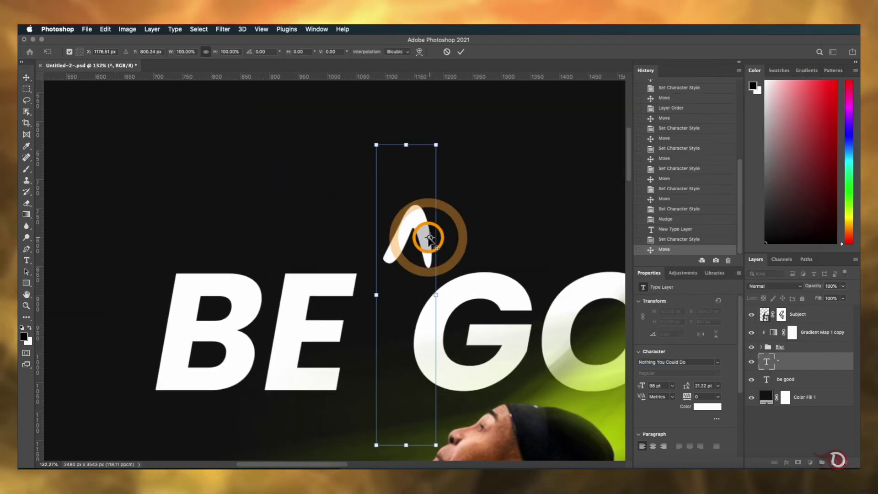
pyautogui.moveTo(423, 231); pyautogui.dragTo(420, 296)
pyautogui.moveTo(406, 256); pyautogui.dragTo(396, 270)
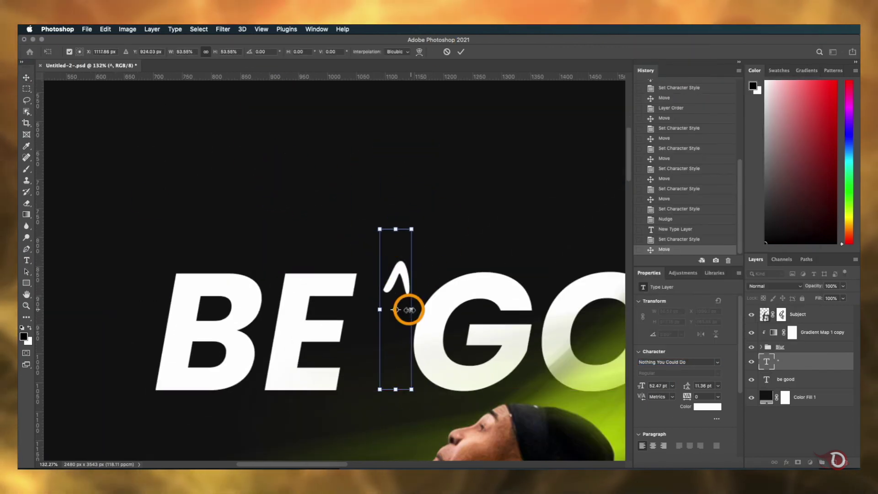
pyautogui.press('Return')
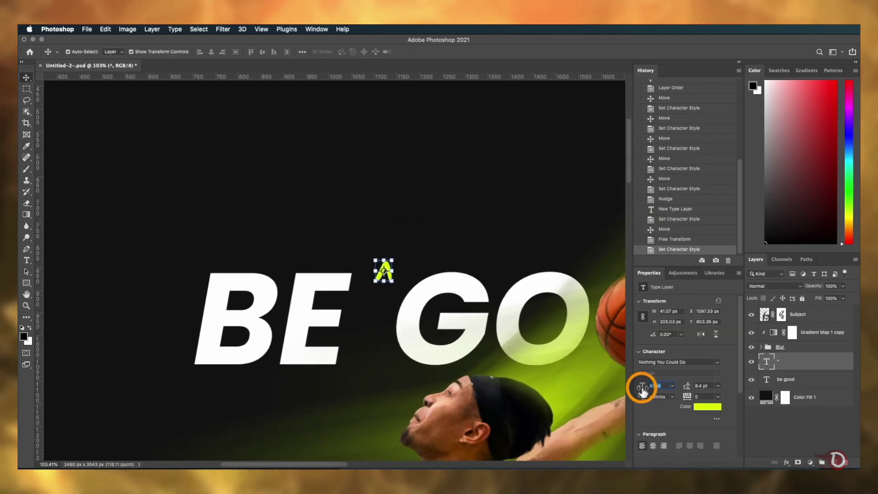
pyautogui.moveTo(641, 387); pyautogui.dragTo(643, 388)
# Duplicate the ^ text just above itself and change the copy to read "so".
pyautogui.moveTo(385, 266); pyautogui.dragTo(388, 240)
pyautogui.click(378, 274)
pyautogui.doubleClick(387, 240)
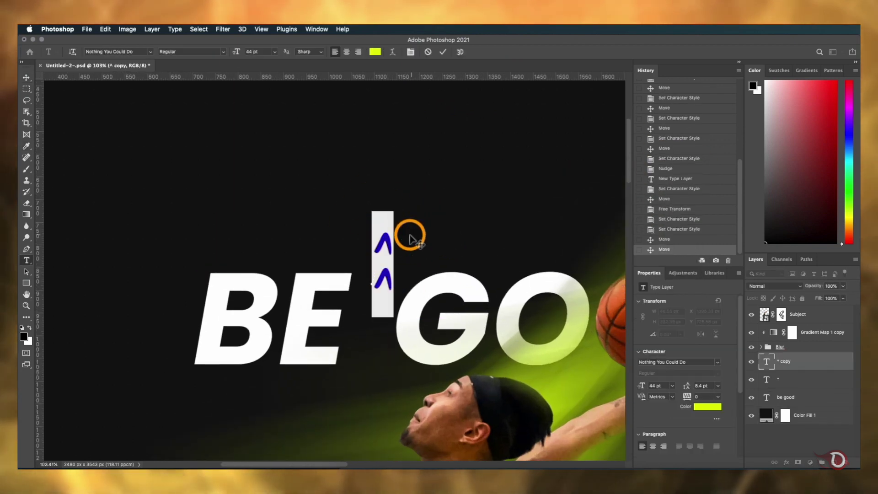
pyautogui.write('so')
pyautogui.hotkey('ctrl', 'Return')
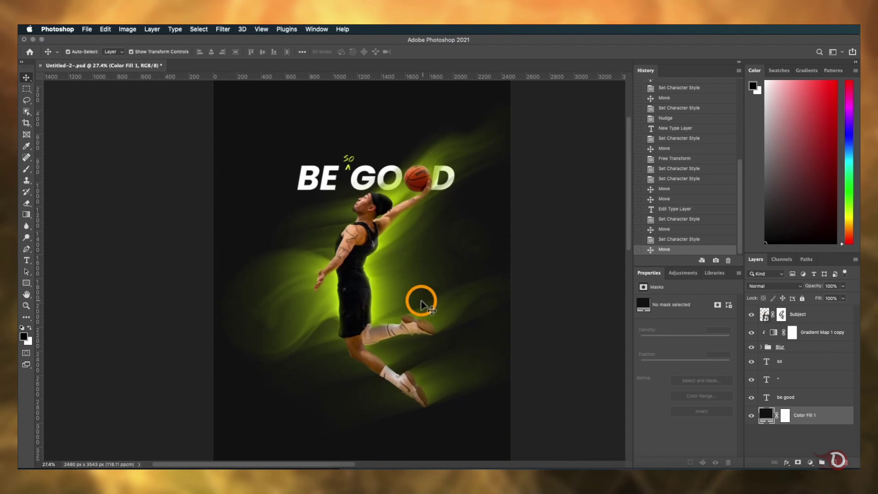
# Add a handwritten text line reading "they can't ignore" across the player's lower legs.
pyautogui.scroll(3, 421, 302)
pyautogui.scroll(-1, 372, 289)
pyautogui.press('t')
pyautogui.click(240, 389)
pyautogui.write("they can't ignore")
pyautogui.click(436, 53)
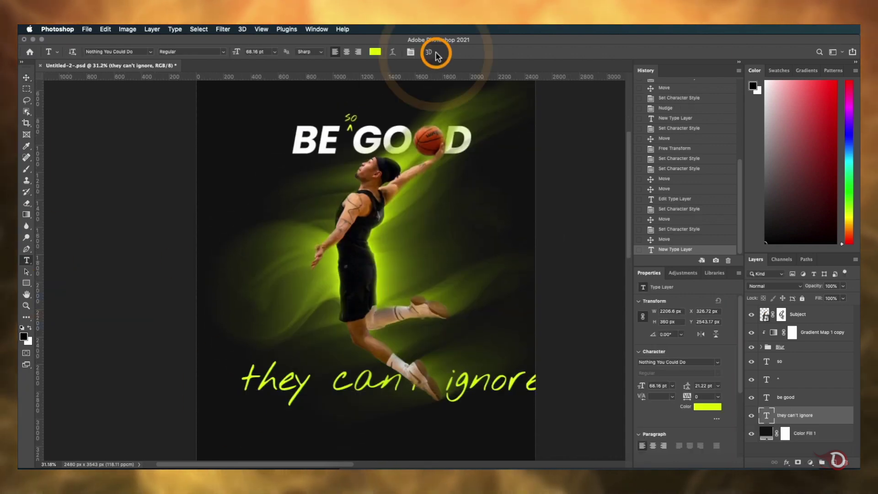
# Bring the "they can't ignore" layer to the front, move it up to the player's chest, and recolour it white.
pyautogui.hotkey('ctrl', 'shift', ']')
pyautogui.moveTo(478, 385); pyautogui.dragTo(477, 192)
pyautogui.hotkey('ctrl', 'BackSpace')
# Scale the "they can't ignore" text down to 19.22% and place it directly beneath BE.
pyautogui.hotkey('ctrl', 't')
pyautogui.moveTo(523, 215); pyautogui.dragTo(414, 198)
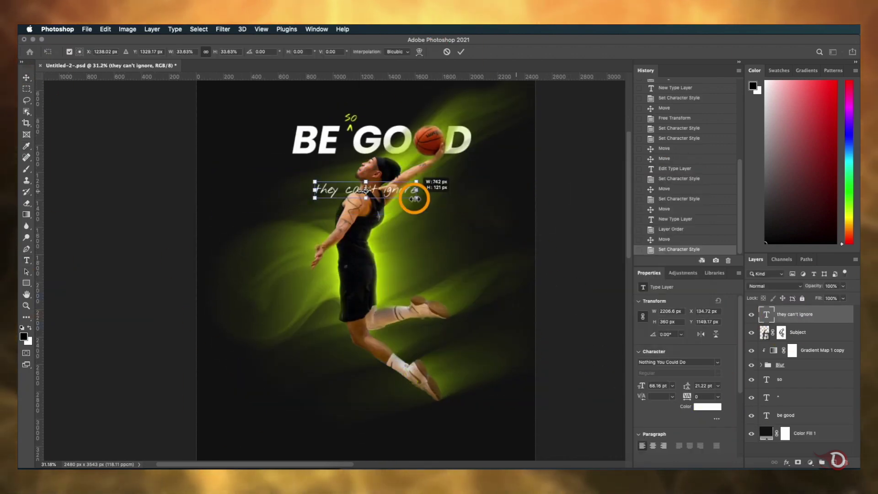
pyautogui.moveTo(298, 292); pyautogui.dragTo(322, 286)
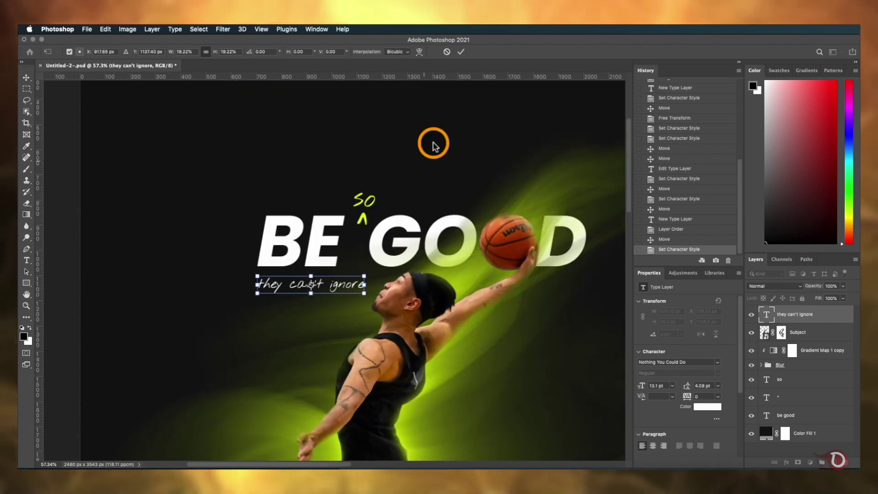
pyautogui.press('Return')
pyautogui.click(433, 143)
# Set the "they can't ignore" text to 15 pt and adjust its position beneath BE, ending near the player's face.
pyautogui.scroll(-4, 378, 249)
pyautogui.click(324, 237)
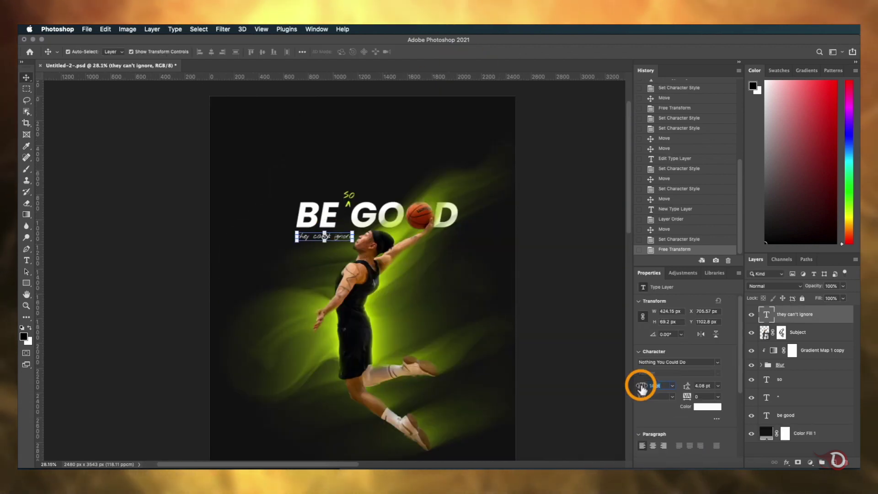
pyautogui.moveTo(641, 386); pyautogui.dragTo(643, 385)
pyautogui.scroll(4, 335, 274)
pyautogui.keyDown('alt'); pyautogui.click(289, 211); pyautogui.keyUp('alt')
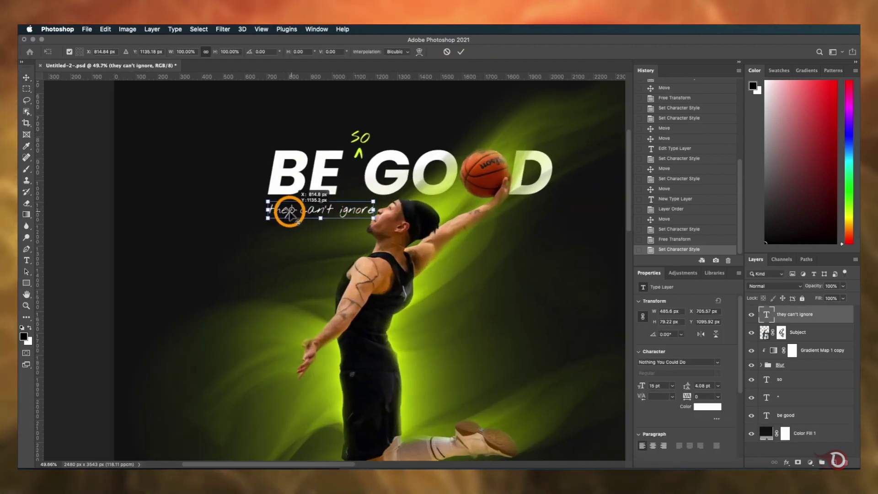
pyautogui.click(459, 51)
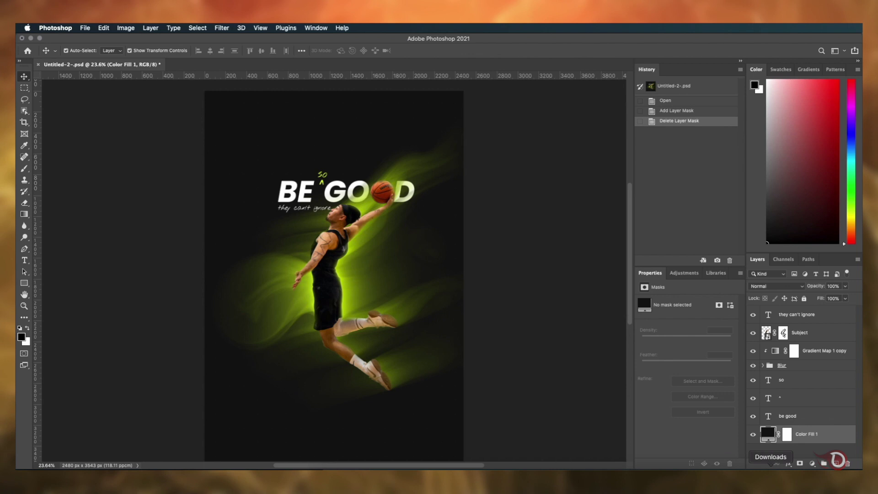
# Place pngwing.com.png from the Downloads folder onto the poster above the Color Fill 1 layer.
pyautogui.click(772, 453)
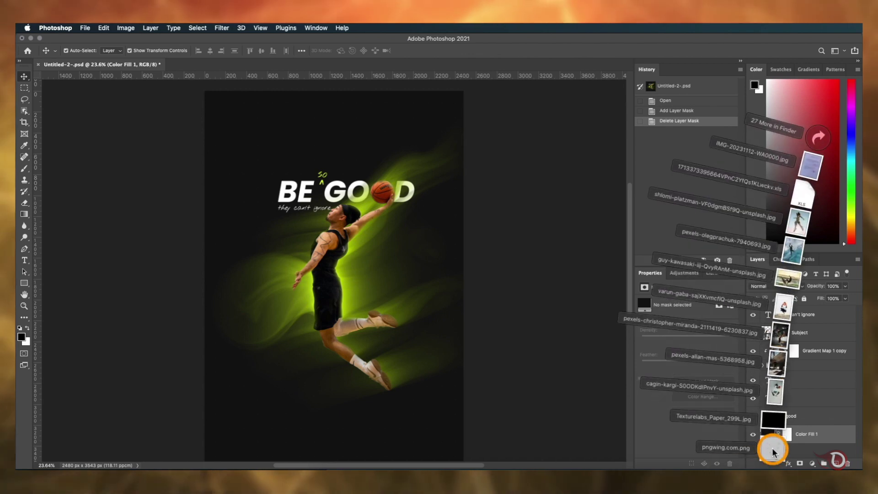
pyautogui.moveTo(752, 437); pyautogui.dragTo(361, 269)
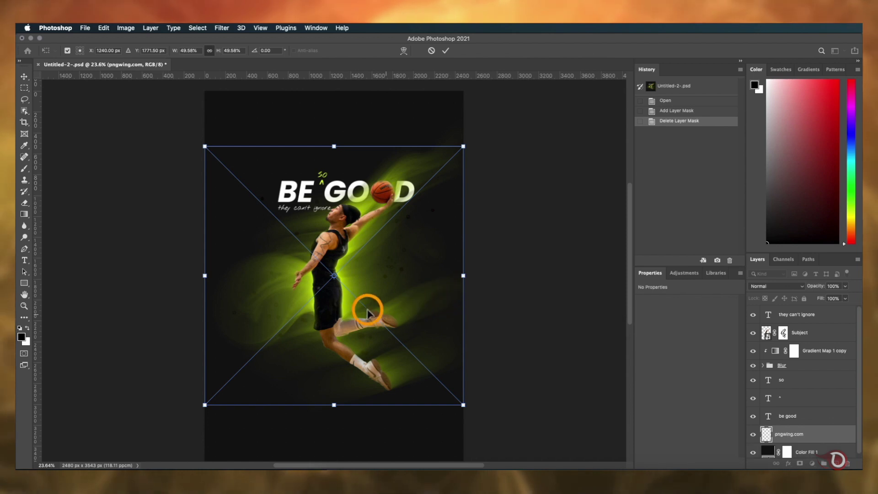
pyautogui.scroll(4, 368, 311)
pyautogui.scroll(-4, 368, 312)
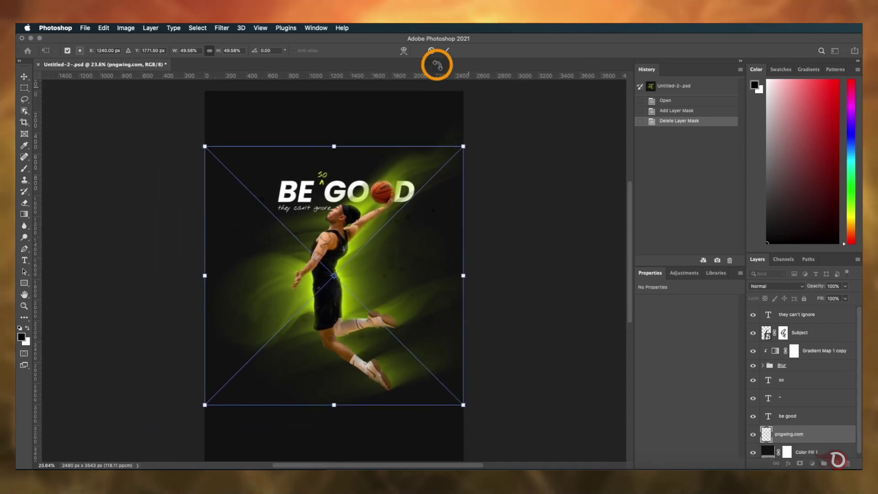
pyautogui.click(446, 53)
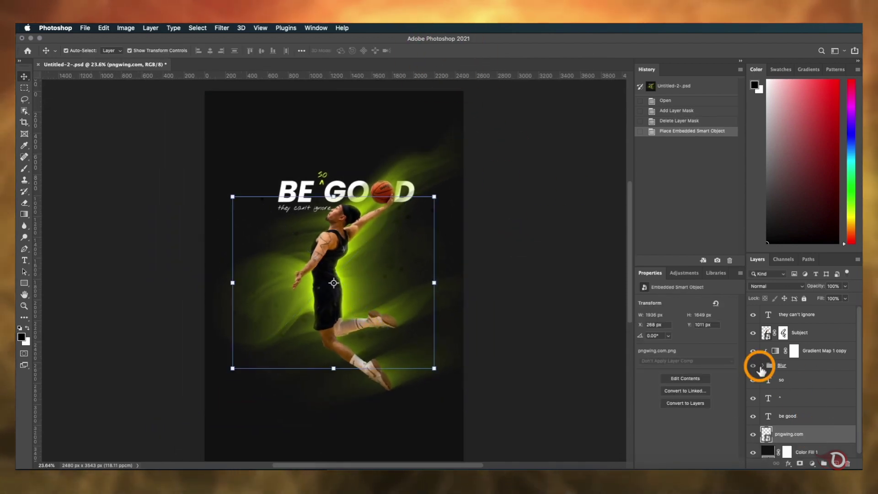
# Move the pngwing.com layer into the Blur group, above Blur 2.
pyautogui.click(761, 367)
pyautogui.scroll(-5, 794, 388)
pyautogui.moveTo(812, 432); pyautogui.dragTo(800, 357)
# Scale the network graphic to about 1430 × 1229 px and rotate it to about -5° behind the player's body.
pyautogui.press('super+t')
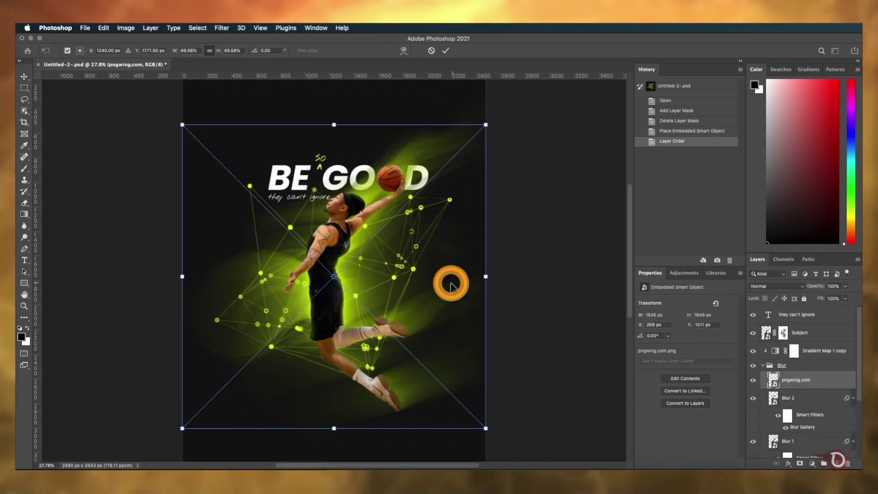
pyautogui.moveTo(486, 126); pyautogui.dragTo(451, 143)
pyautogui.press('Return')
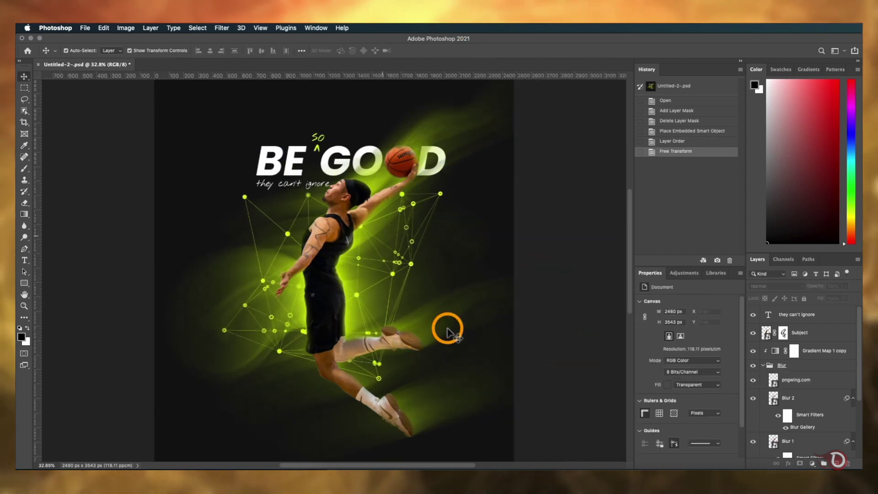
pyautogui.click(412, 265)
pyautogui.moveTo(484, 262); pyautogui.dragTo(474, 264)
pyautogui.press('Return')
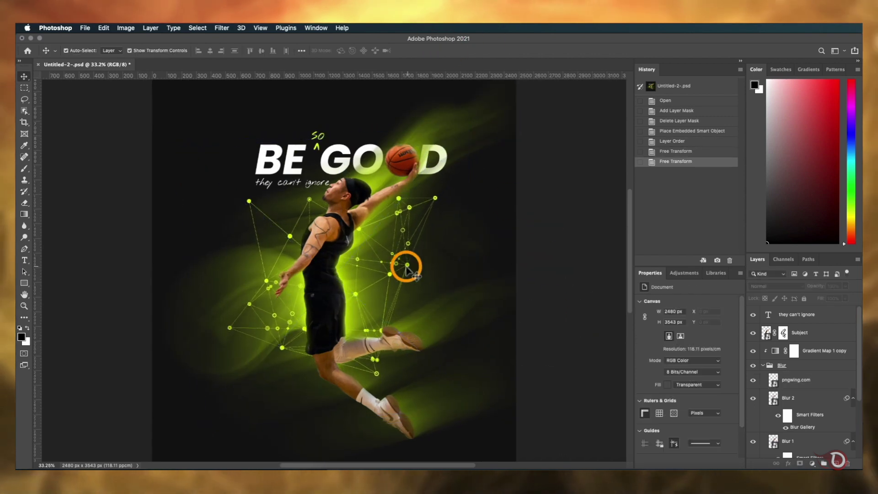
# Lower the pngwing.com layer's opacity to 45%.
pyautogui.click(407, 267)
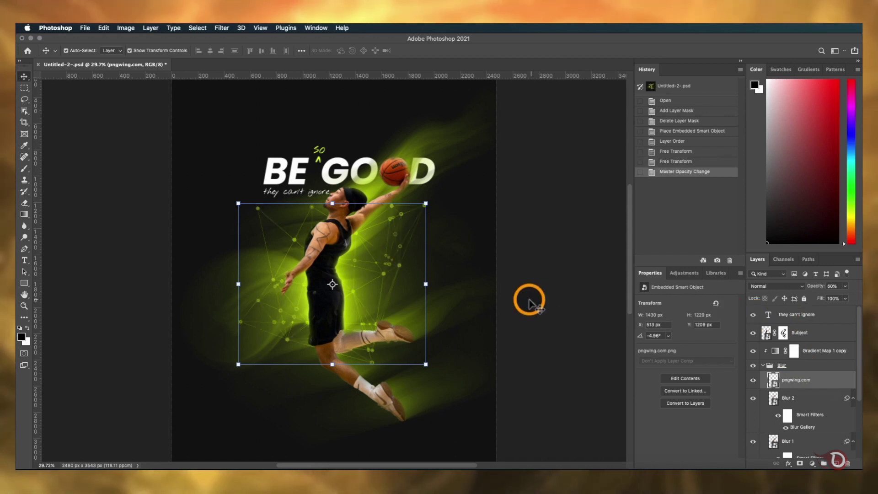
pyautogui.press('4')
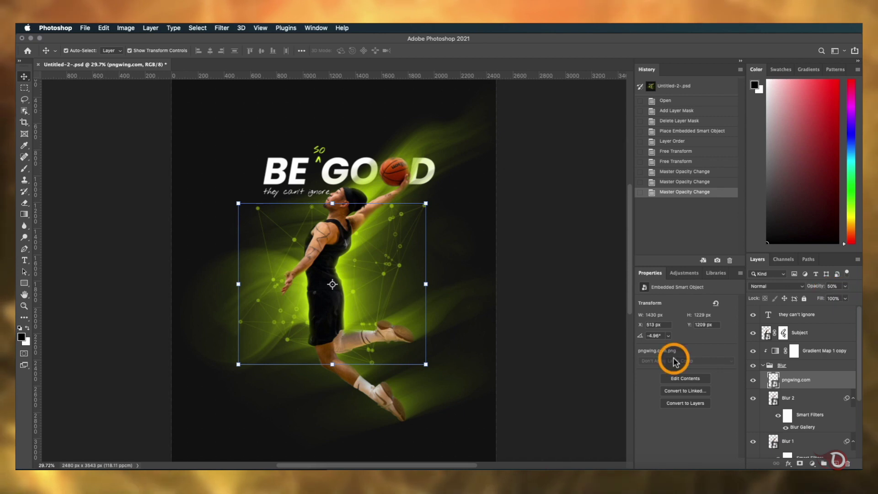
pyautogui.press('4')
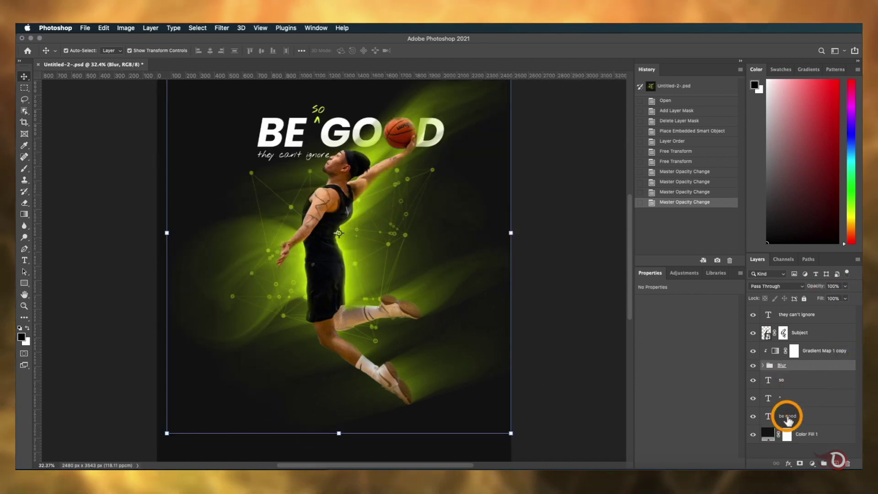
# Add a layer mask to the "be good" text layer and switch to the Brush tool for painting on it.
pyautogui.click(788, 416)
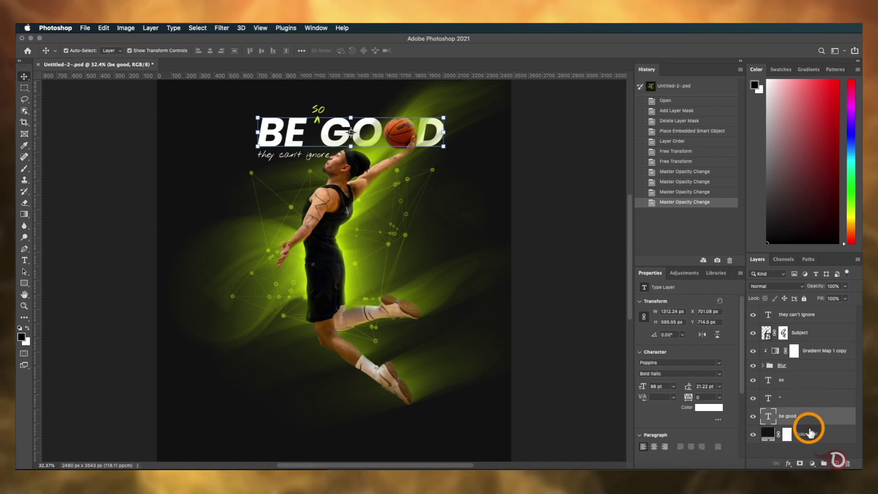
pyautogui.click(800, 463)
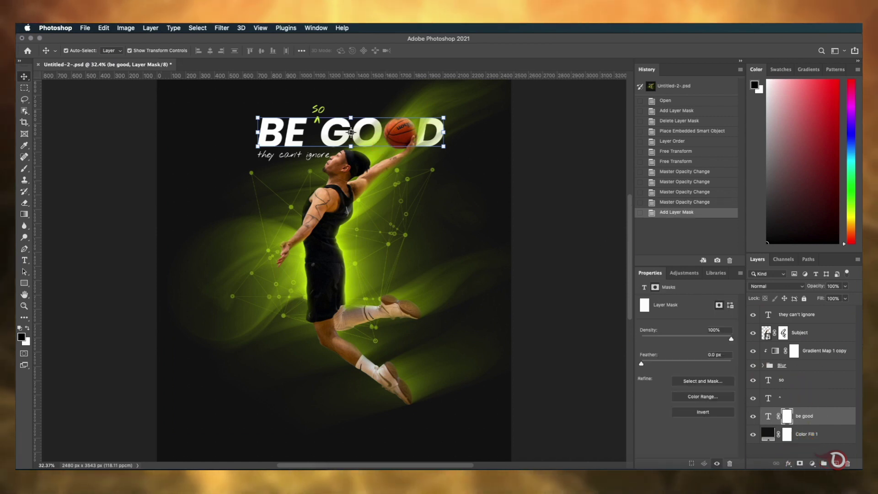
pyautogui.scroll(1, 406, 132)
pyautogui.click(24, 169)
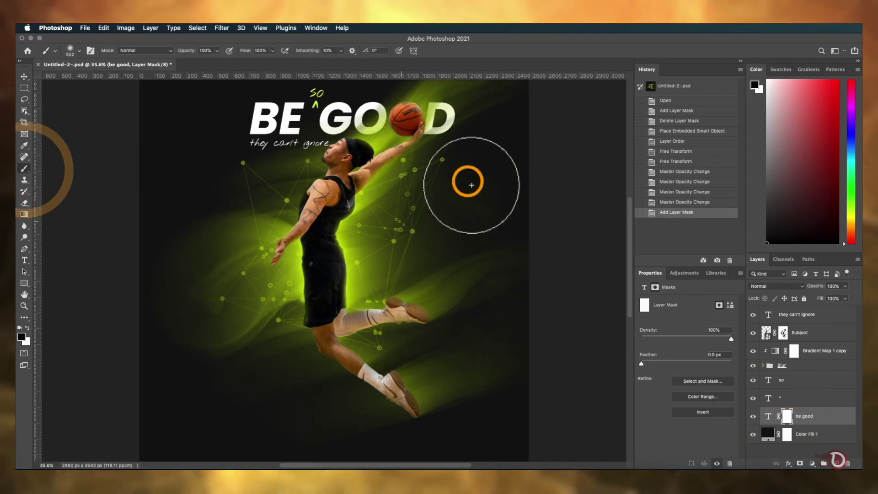
# Choose the third crack brush, sized 2000 px, from the DD Crack Brushes 67543 set.
pyautogui.rightClick(334, 174)
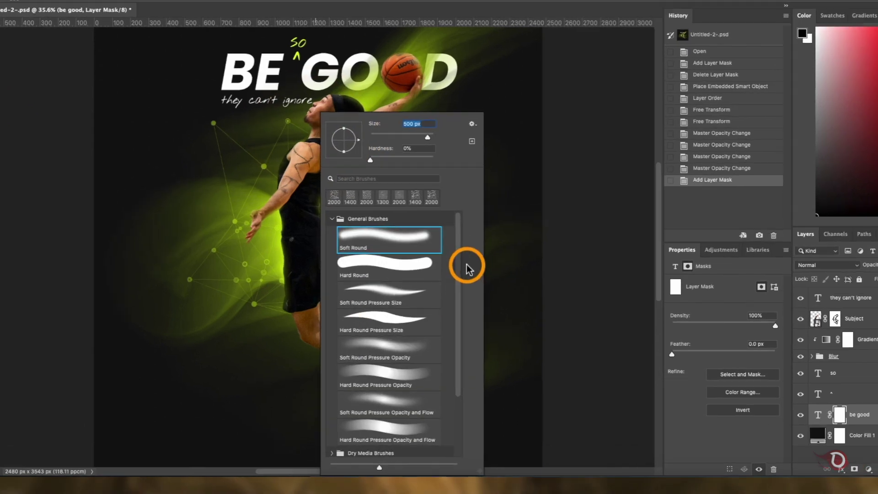
pyautogui.scroll(-4, 459, 227)
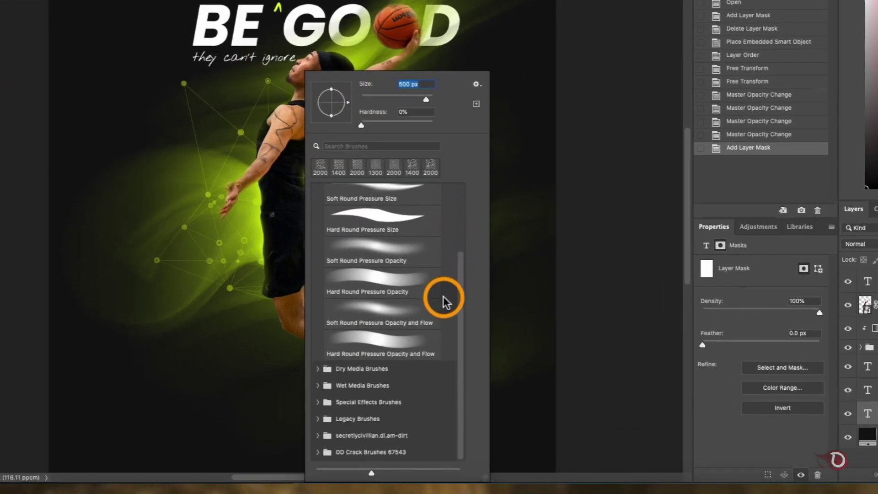
pyautogui.click(315, 463)
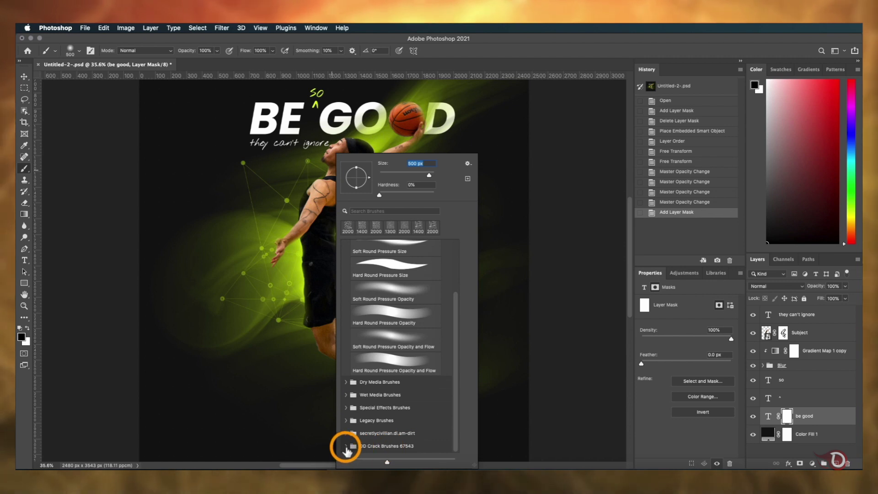
pyautogui.click(346, 451)
pyautogui.moveTo(454, 320); pyautogui.dragTo(454, 387)
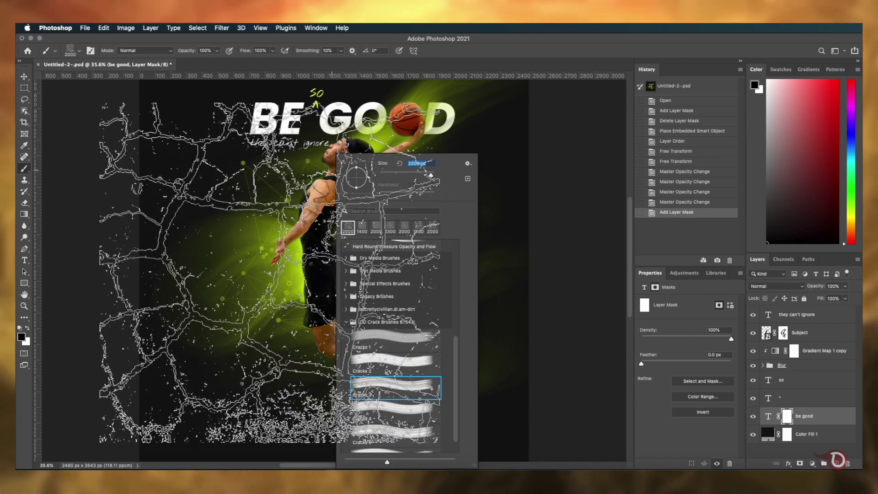
pyautogui.click(269, 273)
# Reduce the crack brush to 1400 px and stamp it in black over BE GOOD on the text layer's mask.
pyautogui.scroll(10, 354, 247)
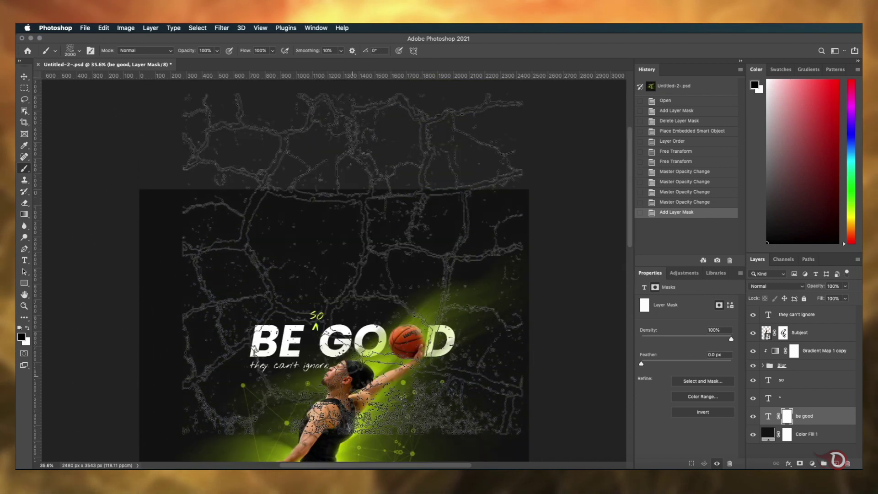
pyautogui.scroll(-3, 352, 270)
pyautogui.press('[')
pyautogui.press('[')
pyautogui.press('[')
pyautogui.press('[')
pyautogui.press('[')
pyautogui.press('[')
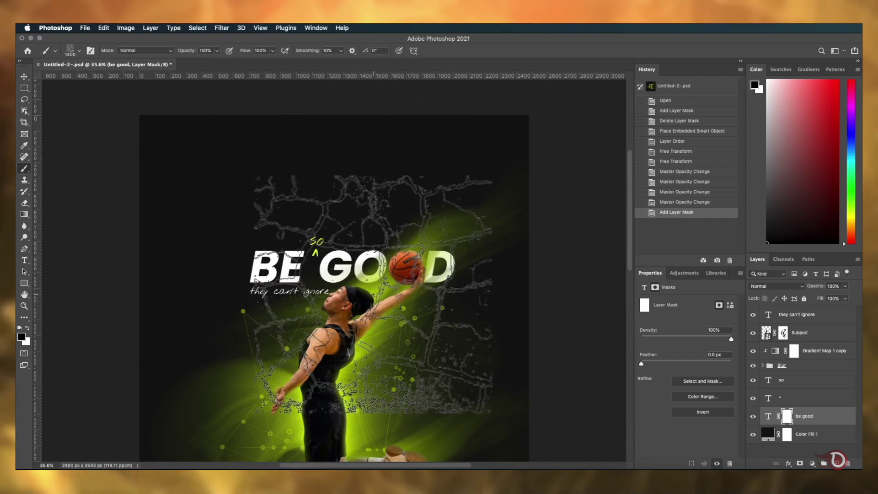
pyautogui.click(373, 294)
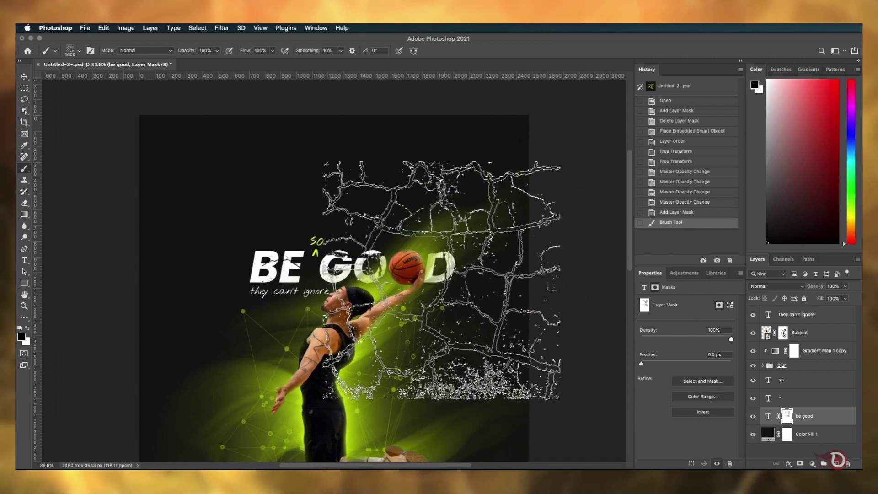
# Undo the last crack stamp, enlarge the crack brush to 1600 px and stamp it over BE GOOD on the text layer's mask.
pyautogui.hotkey('ctrl', 'z')
pyautogui.press(']')
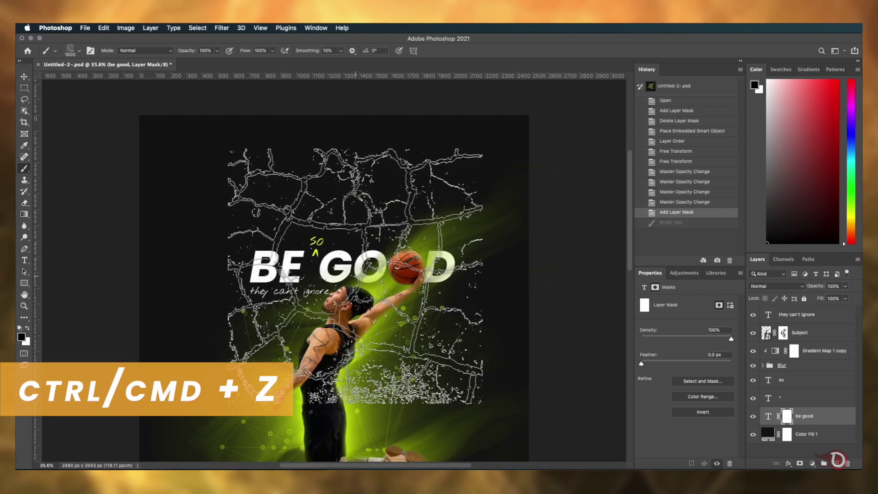
pyautogui.click(354, 320)
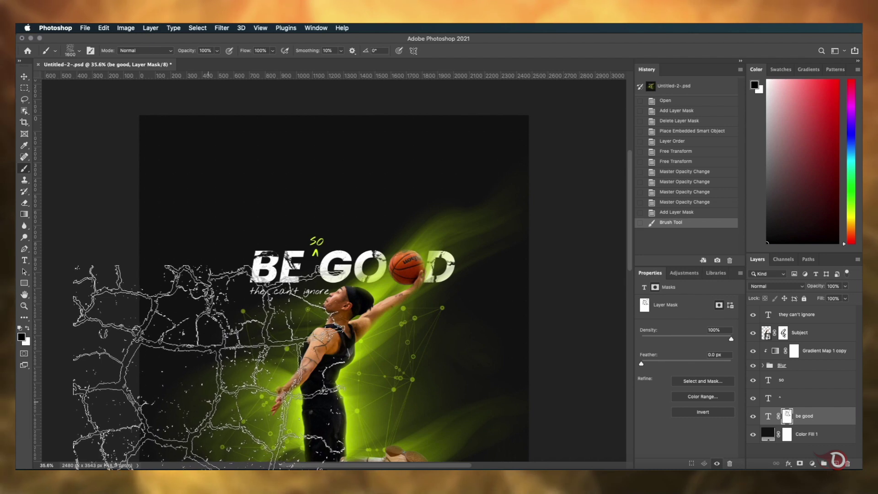
# Replace the crack stamp on the BE GOOD mask with one placed slightly differently over the letters, comparing the text with and without it.
pyautogui.hotkey('ctrl', 'z')
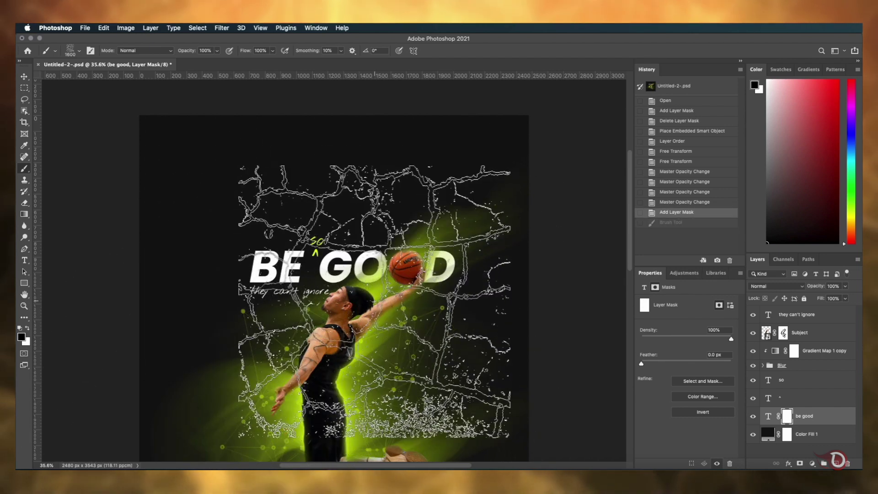
pyautogui.click(383, 247)
pyautogui.scroll(2, 515, 394)
pyautogui.scroll(-5, 362, 320)
pyautogui.scroll(1, 359, 284)
pyautogui.hotkey('ctrl', 'z')
pyautogui.hotkey('ctrl', 'shift', 'z')
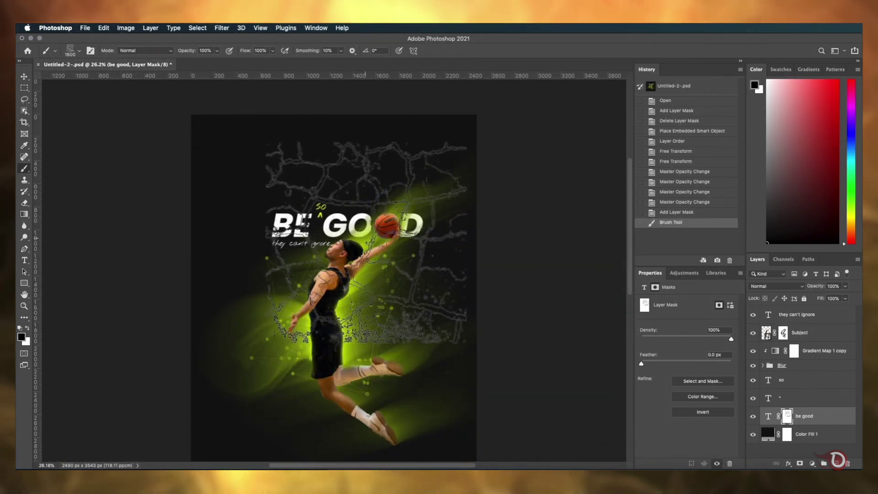
pyautogui.scroll(2, 332, 265)
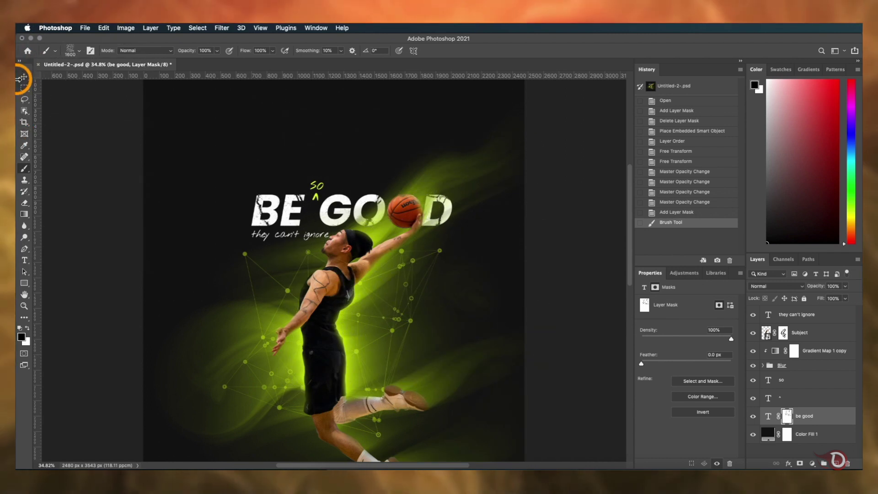
# Switch to the Move tool and deselect the "be good" layer to view the poster.
pyautogui.click(24, 77)
pyautogui.click(521, 290)
pyautogui.scroll(-2, 517, 294)
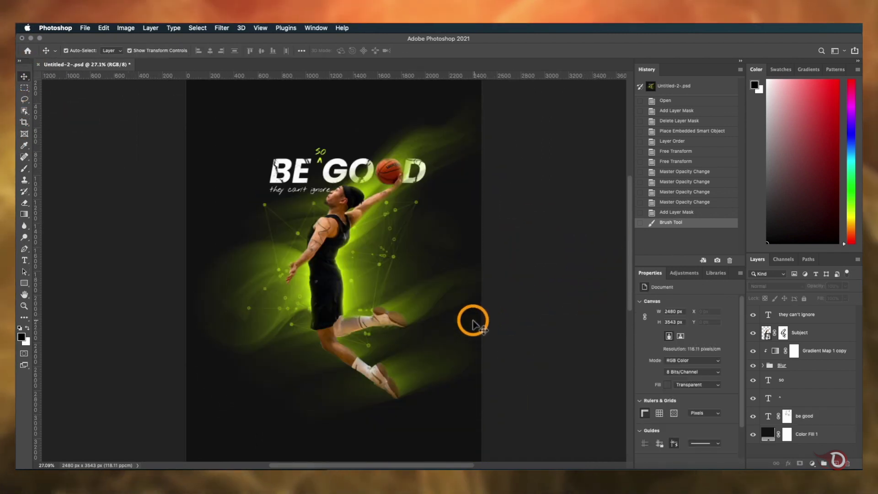